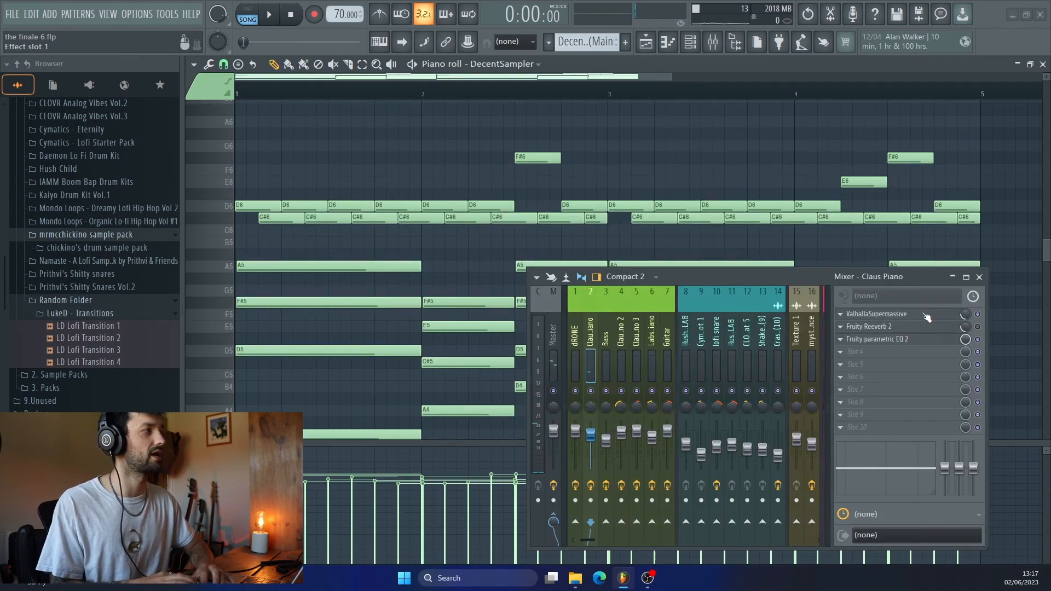
Inspect the ValhallaSupermassive and Fruity parametric EQ 2 effects on the Claus Piano mixer track
{"action": "left_click", "coordinate": [926, 316]}
{"action": "left_click_drag", "start_coordinate": [795, 276], "coordinate": [764, 251]}
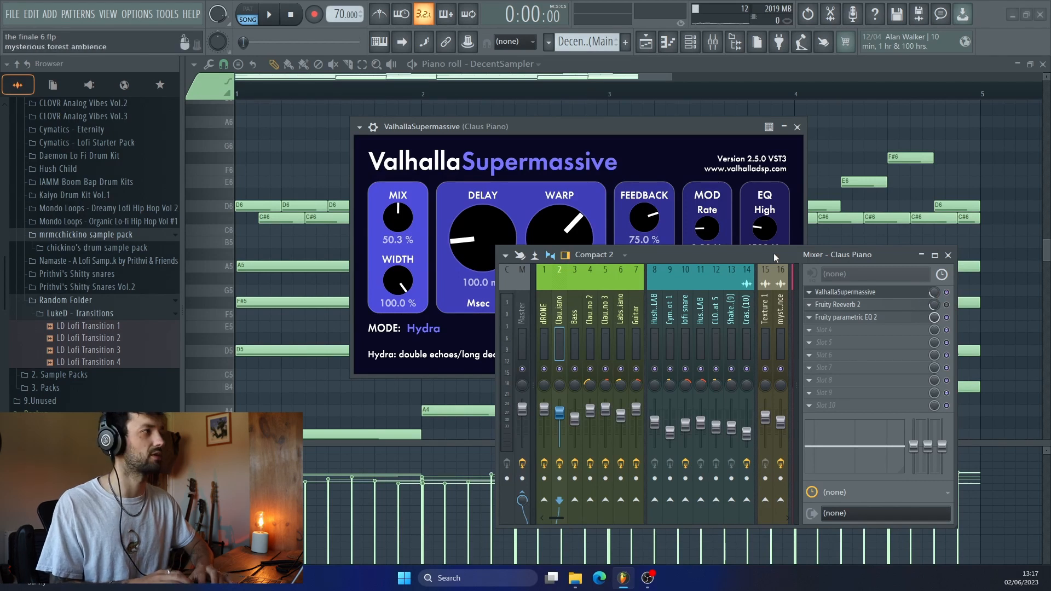
{"action": "left_click", "coordinate": [872, 318]}
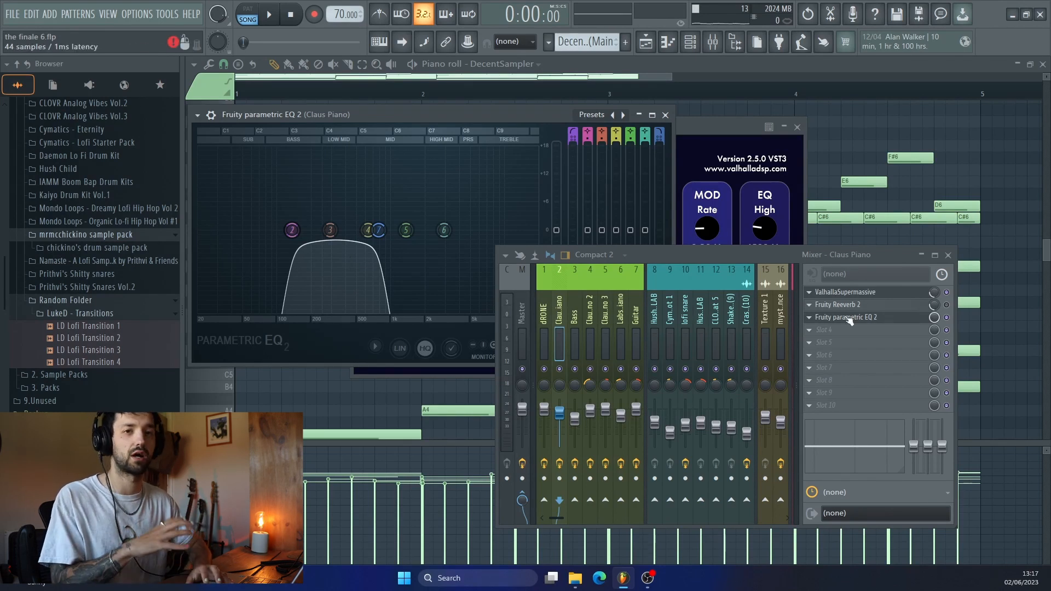
{"action": "left_click", "coordinate": [948, 255]}
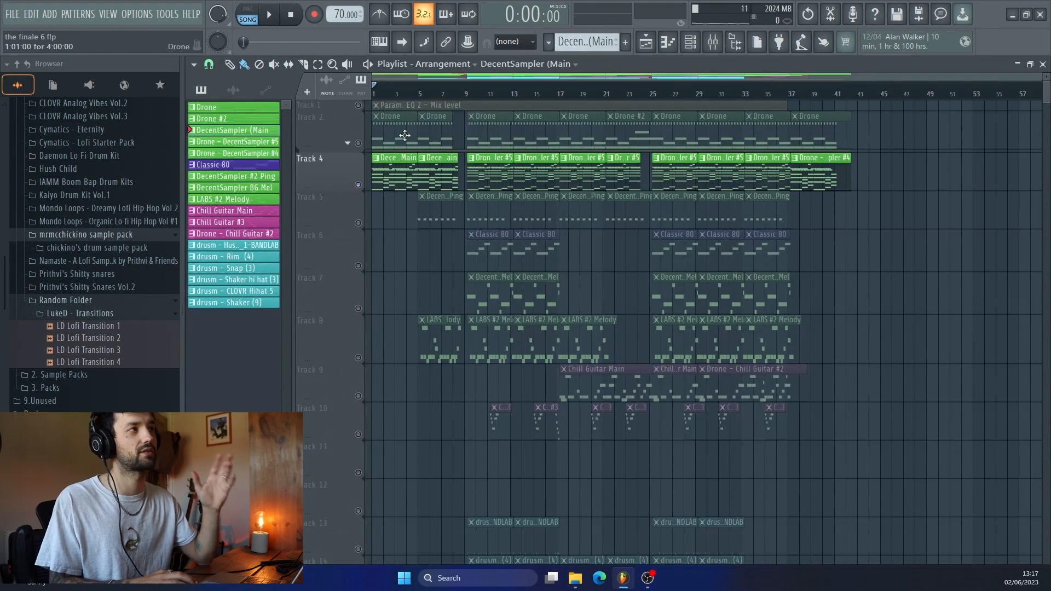
Unmute the Drone track, open its first clip in the piano roll and listen to it
{"action": "left_click", "coordinate": [358, 143]}
{"action": "double_click", "coordinate": [391, 143]}
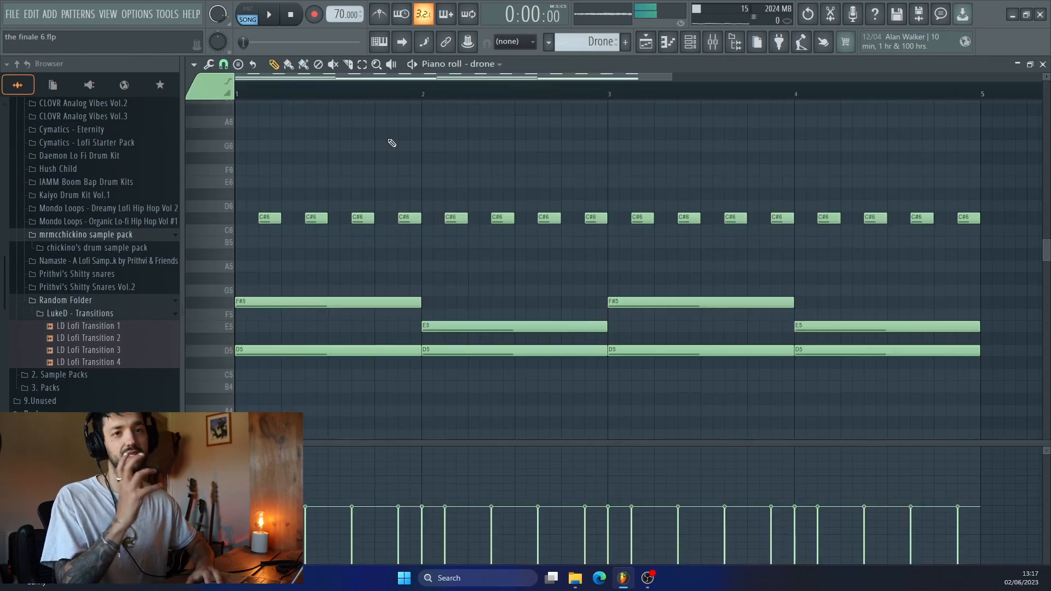
{"action": "key", "text": "space"}
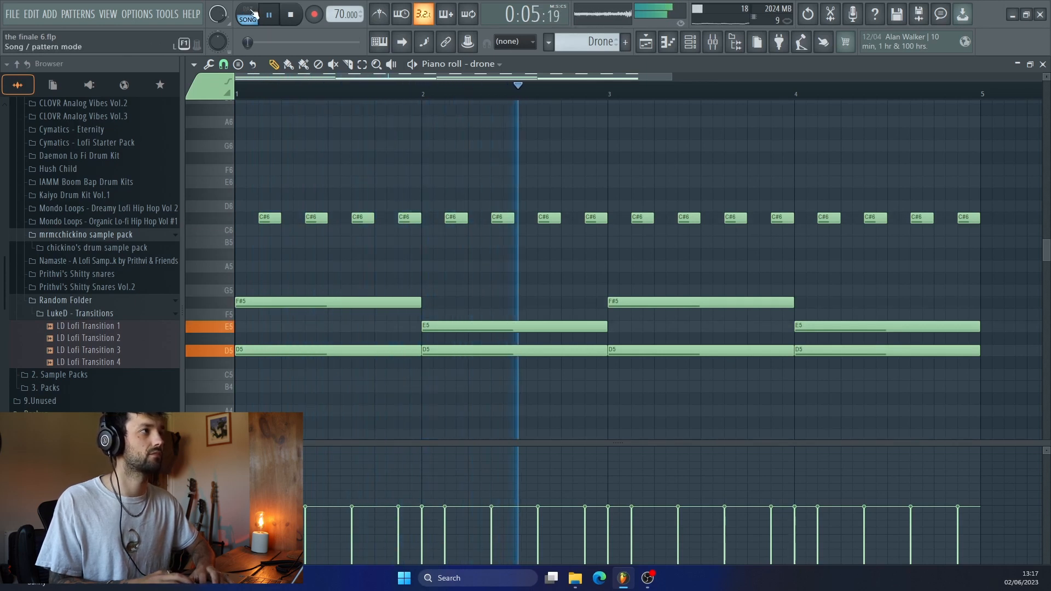
{"action": "key", "text": "space"}
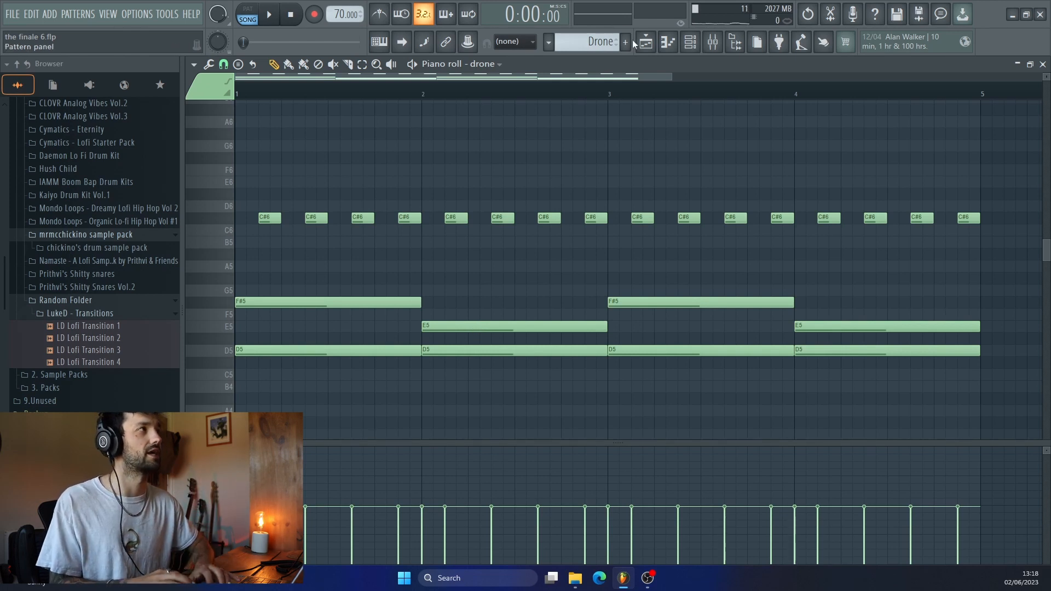
Inspect the Fruity parametric EQ 2 and Fruity Flanger settings on the dRONE mixer track
{"action": "key", "text": "F9"}
{"action": "left_click", "coordinate": [550, 317]}
{"action": "left_click", "coordinate": [821, 292]}
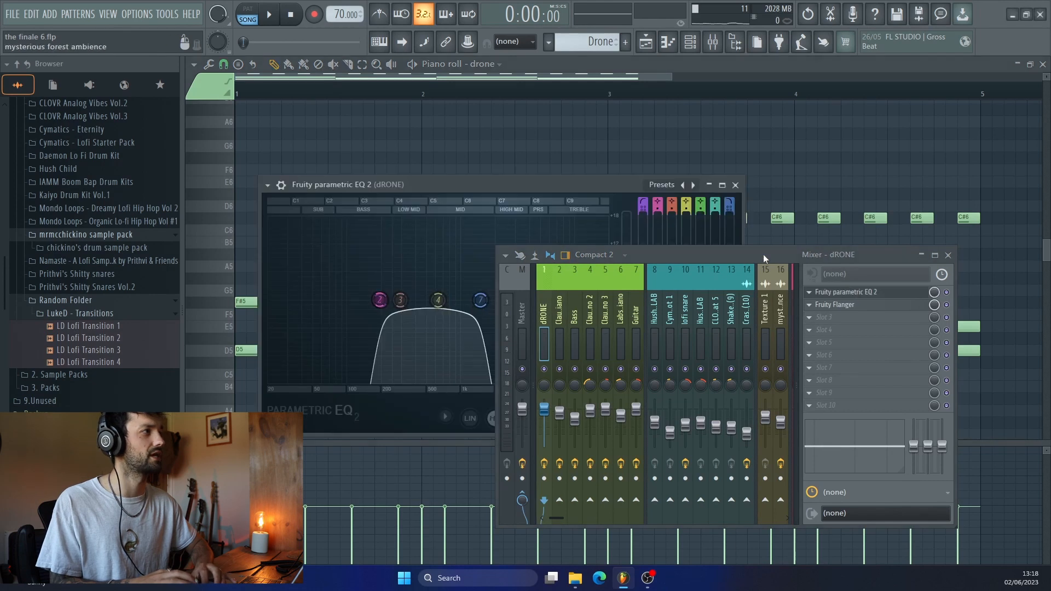
{"action": "left_click_drag", "start_coordinate": [763, 254], "coordinate": [898, 318]}
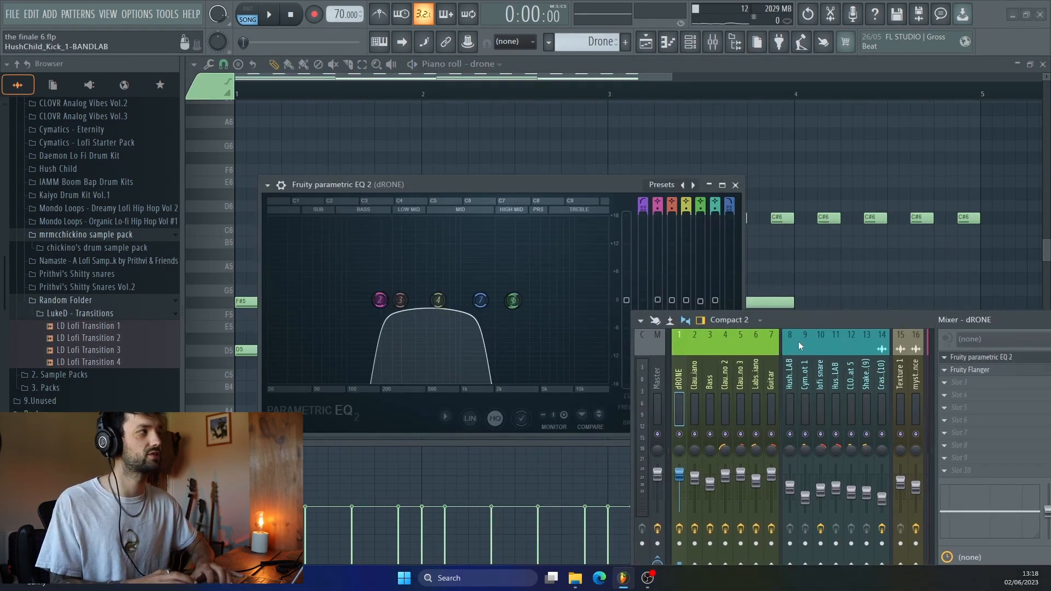
{"action": "left_click", "coordinate": [1009, 371]}
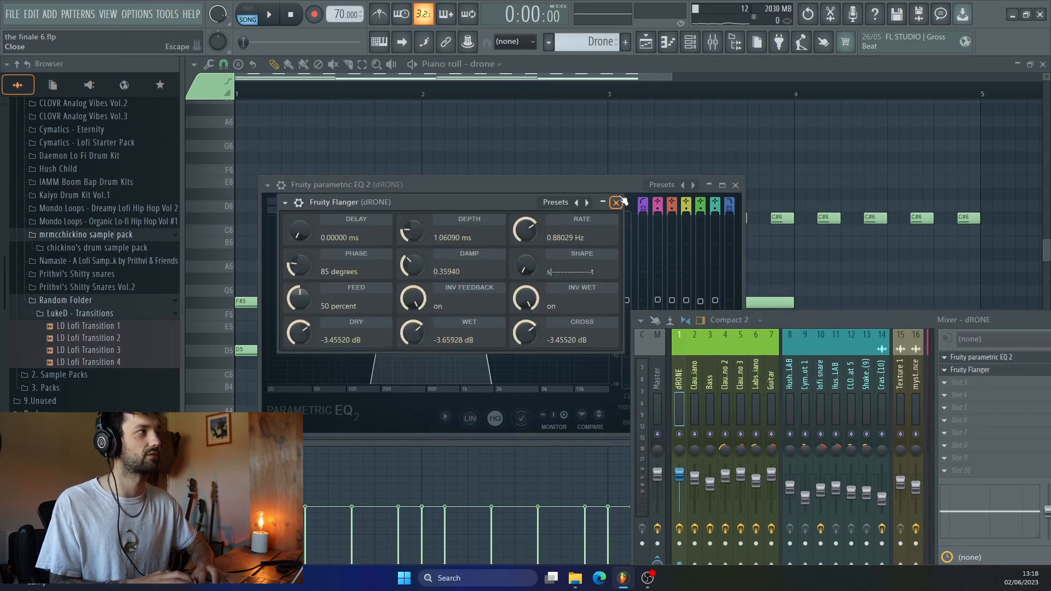
{"action": "left_click", "coordinate": [617, 198]}
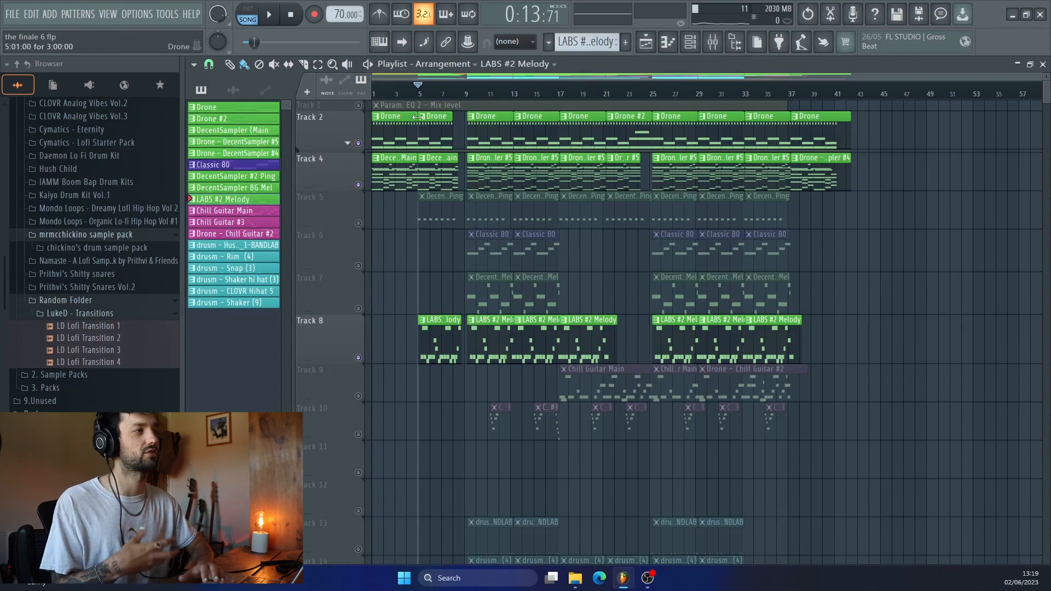
Play the arrangement from just before bar 5 to hear the LABS #2 Melody enter over the drone and piano
{"action": "left_click", "coordinate": [407, 94]}
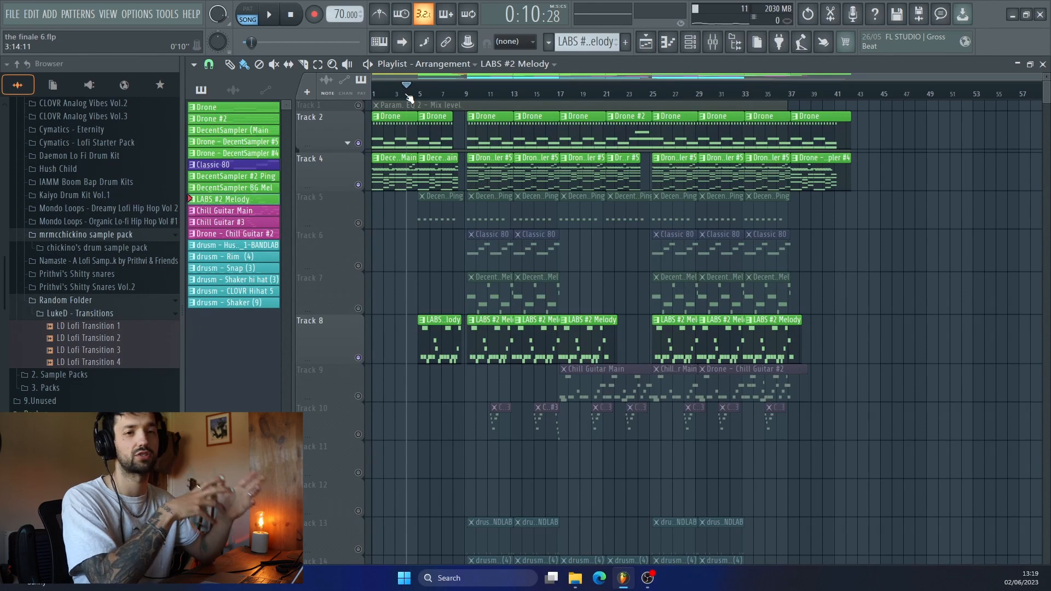
{"action": "left_click", "coordinate": [419, 95]}
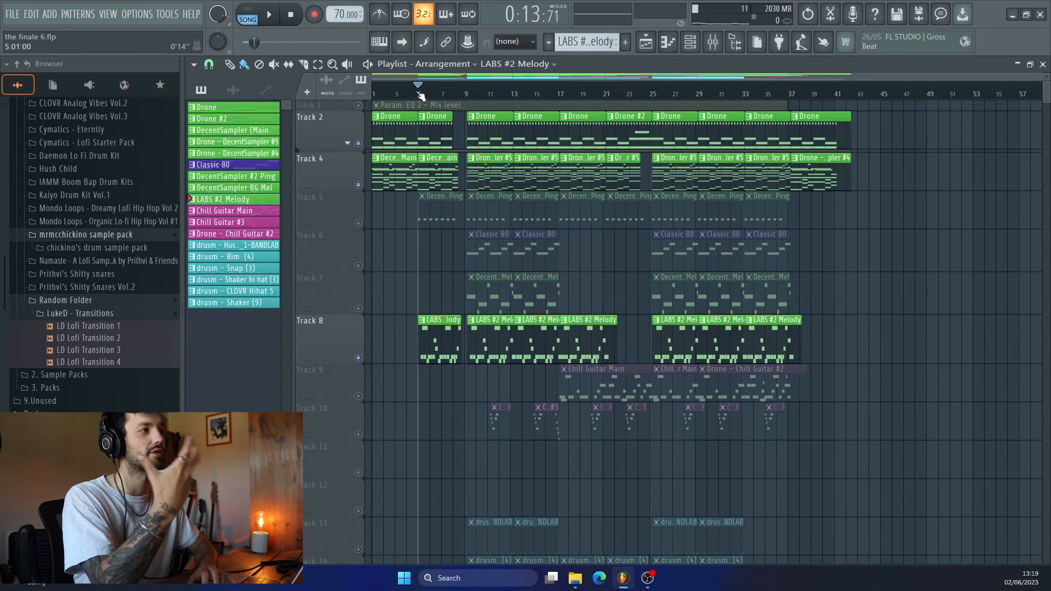
{"action": "key", "text": "space"}
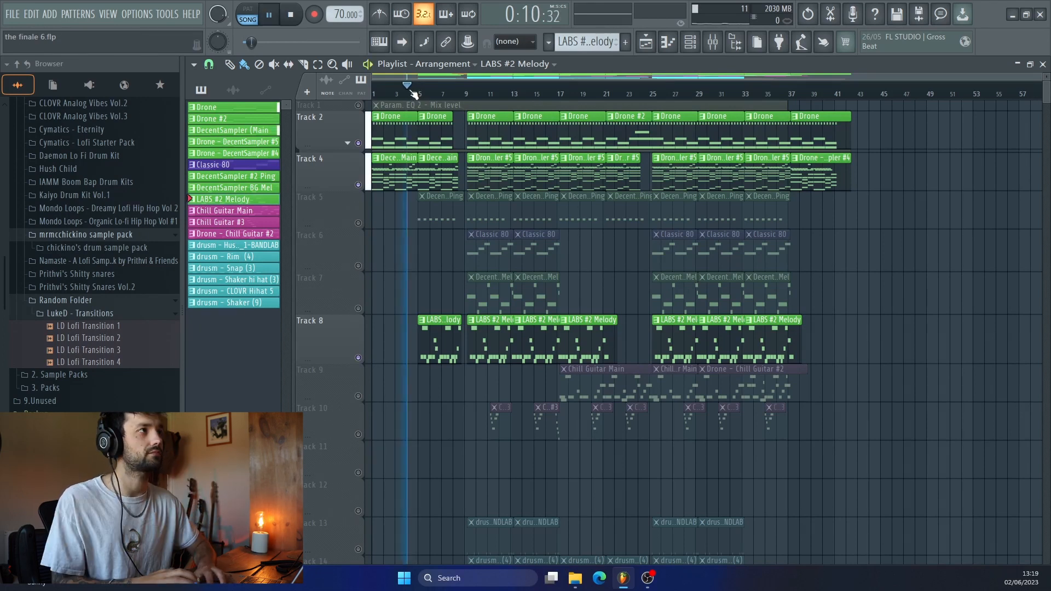
{"action": "scroll", "coordinate": [451, 299], "scroll_direction": "up", "scroll_amount": 3}
{"action": "scroll", "coordinate": [450, 300], "scroll_direction": "down", "scroll_amount": 1}
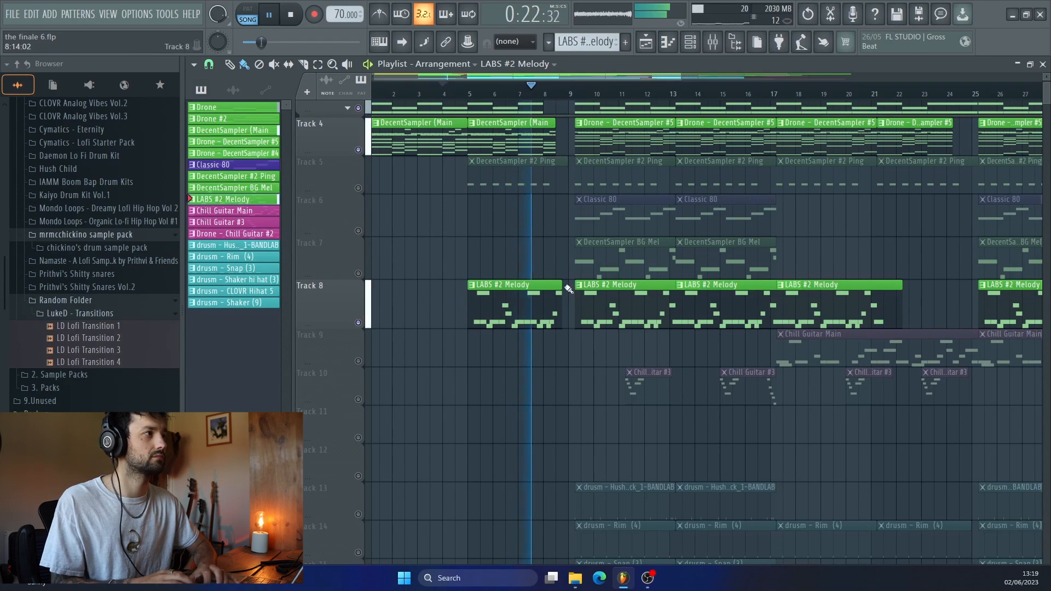
Try extending the first LABS #2 Melody clip up to the next one, stop playback and trim it back to 3:12:00
{"action": "left_click_drag", "start_coordinate": [562, 285], "coordinate": [571, 285]}
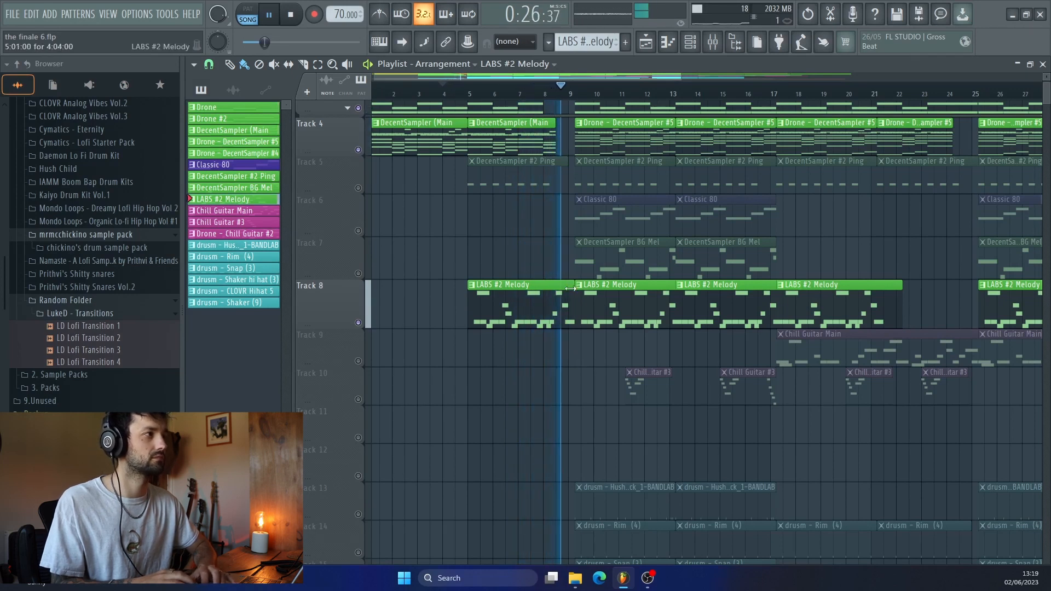
{"action": "key", "text": "space"}
{"action": "left_click_drag", "start_coordinate": [569, 288], "coordinate": [561, 287]}
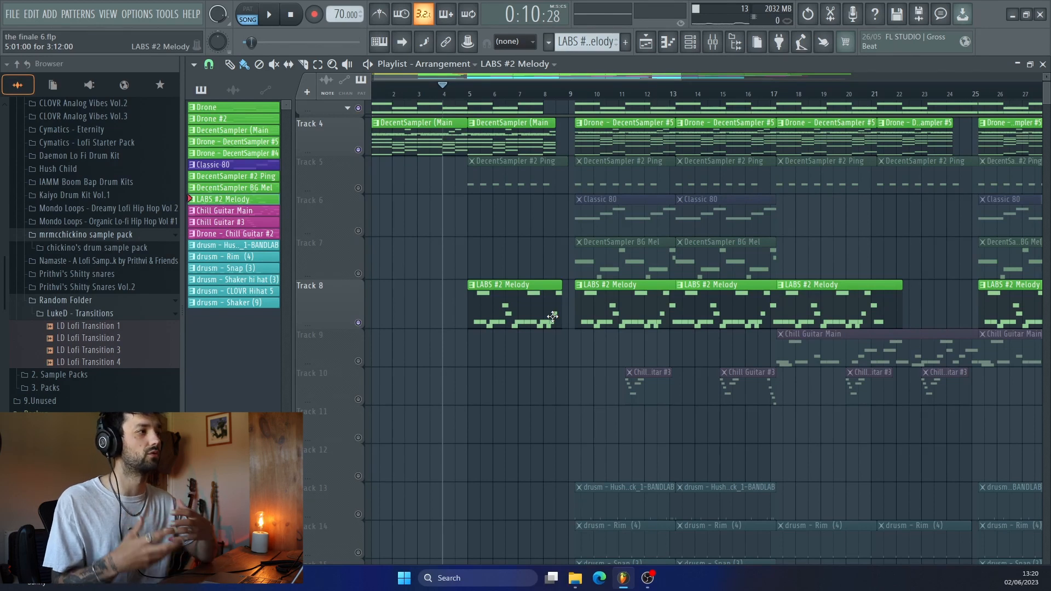
Unmute Track 7, open its first DecentSampler BG Mel clip in the piano roll and listen to the pattern
{"action": "left_click", "coordinate": [358, 273]}
{"action": "left_click", "coordinate": [614, 256]}
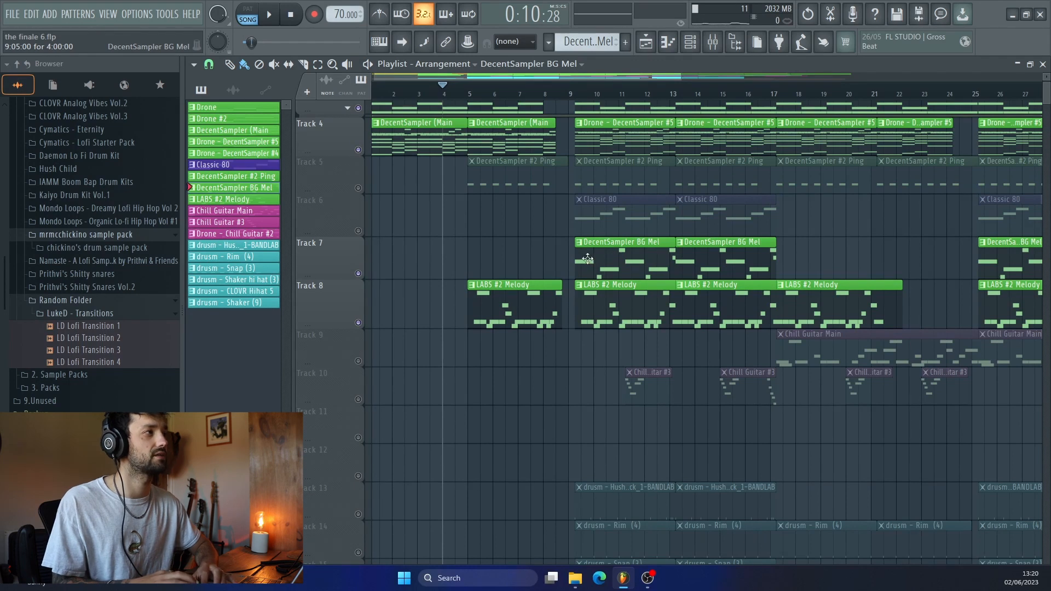
{"action": "double_click", "coordinate": [607, 264]}
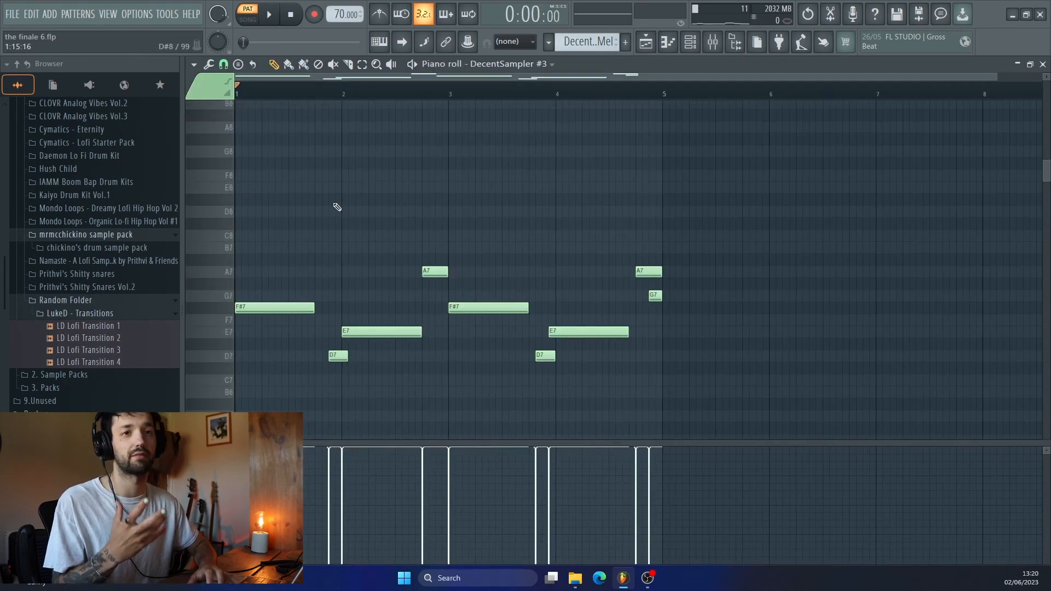
{"action": "key", "text": "space"}
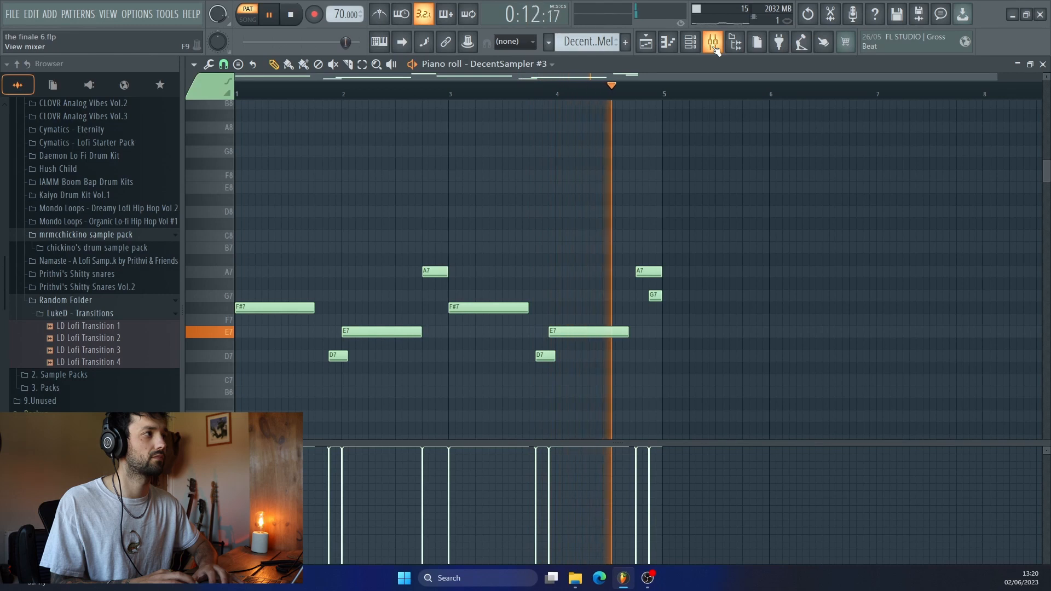
{"action": "key", "text": "space"}
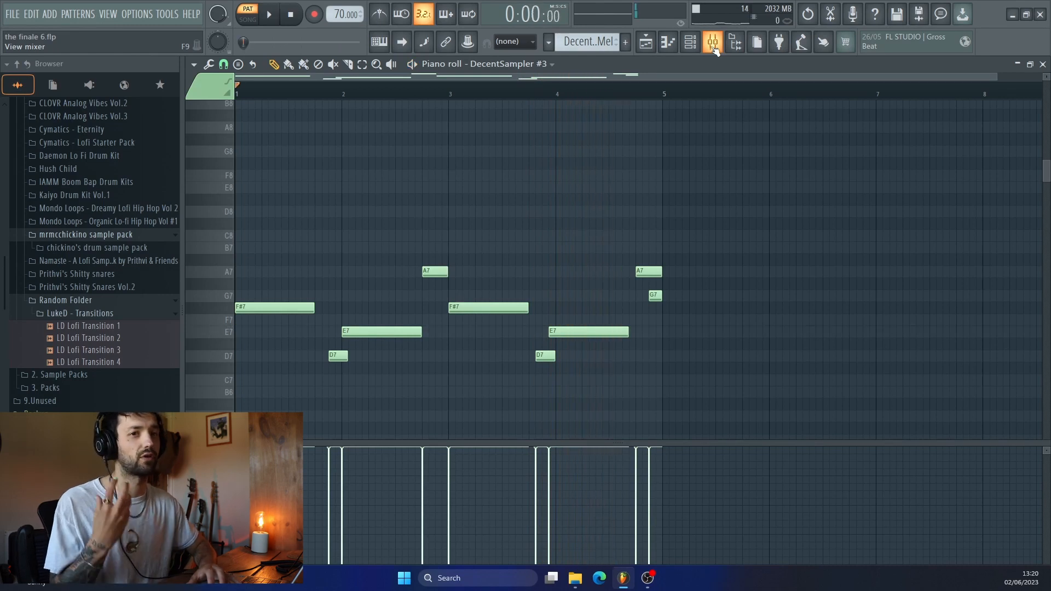
Inspect the curves of both Fruity parametric EQ 2 instances on the Claus Piano 3 mixer track
{"action": "left_click", "coordinate": [714, 47]}
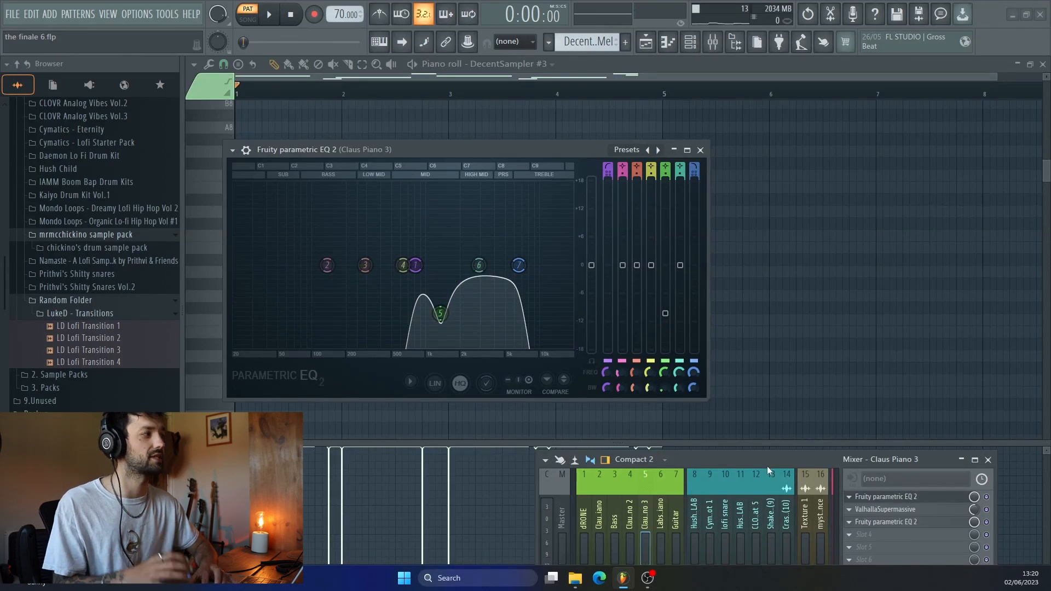
{"action": "left_click", "coordinate": [700, 150]}
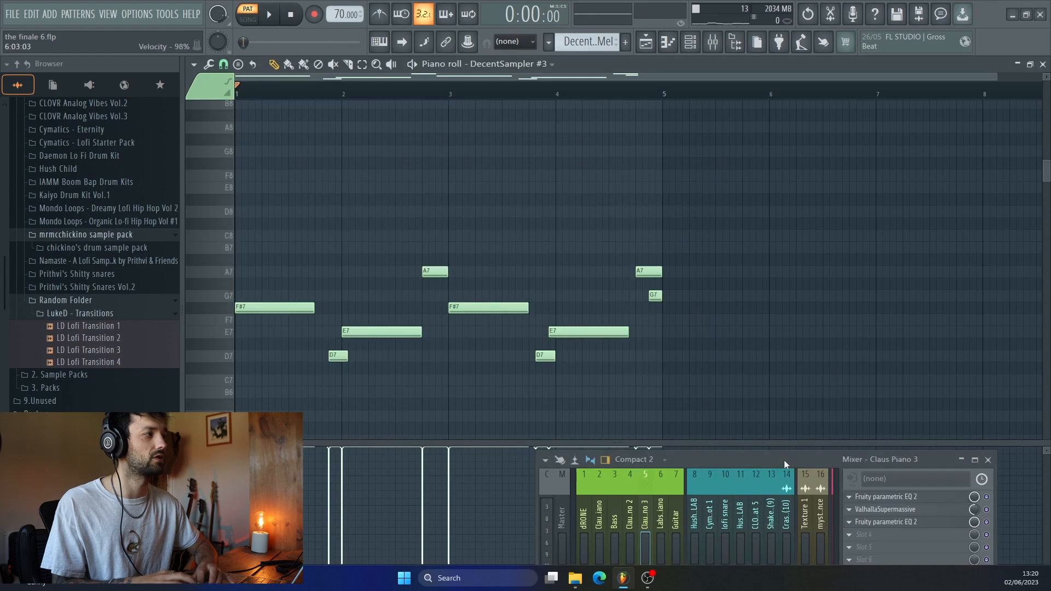
{"action": "left_click_drag", "start_coordinate": [783, 460], "coordinate": [700, 325]}
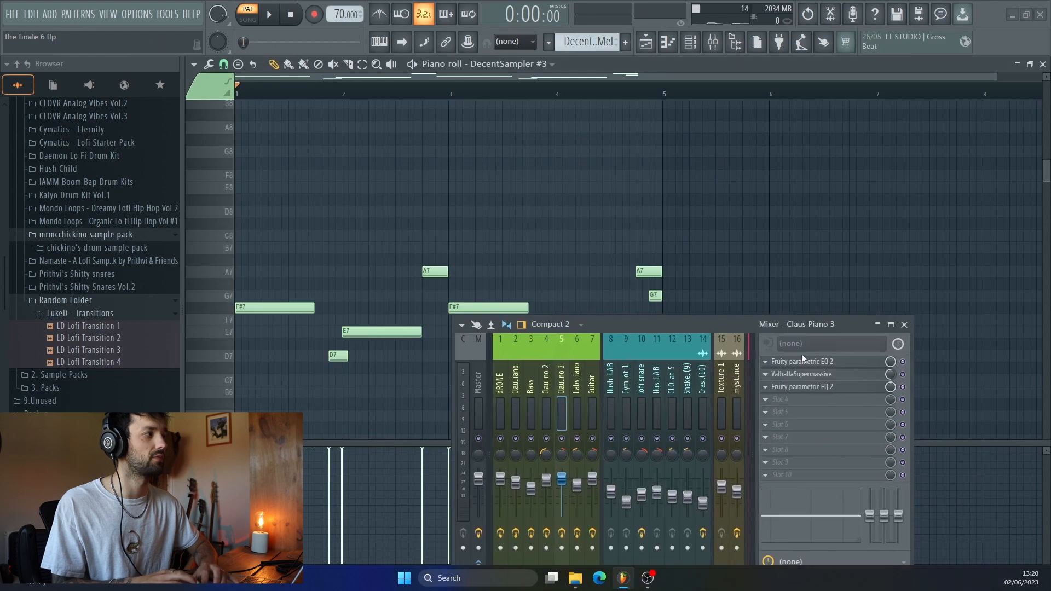
{"action": "left_click", "coordinate": [829, 388]}
{"action": "left_click_drag", "start_coordinate": [704, 330], "coordinate": [727, 451]}
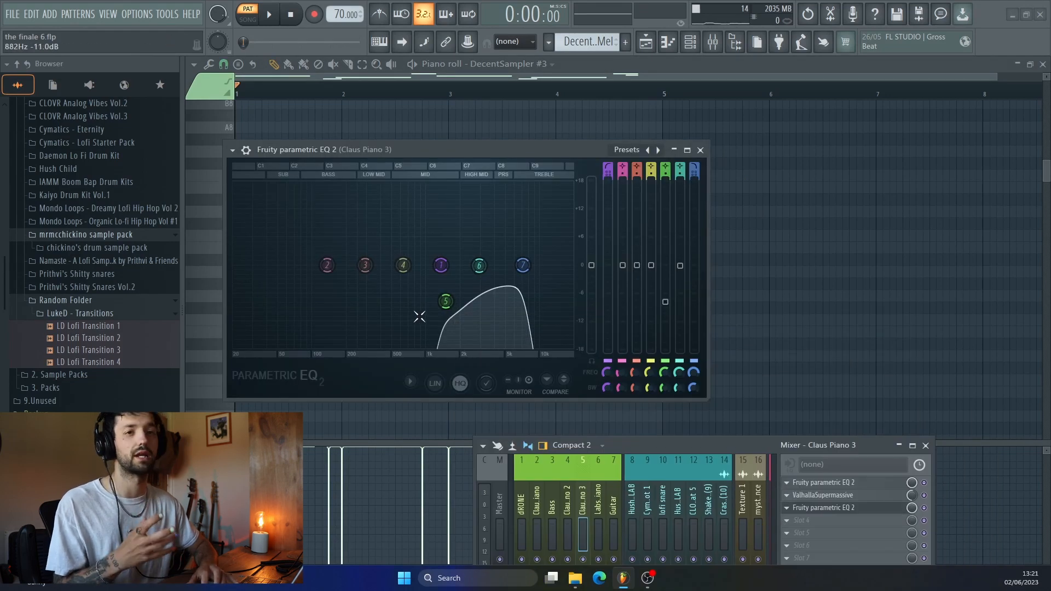
{"action": "left_click", "coordinate": [700, 149]}
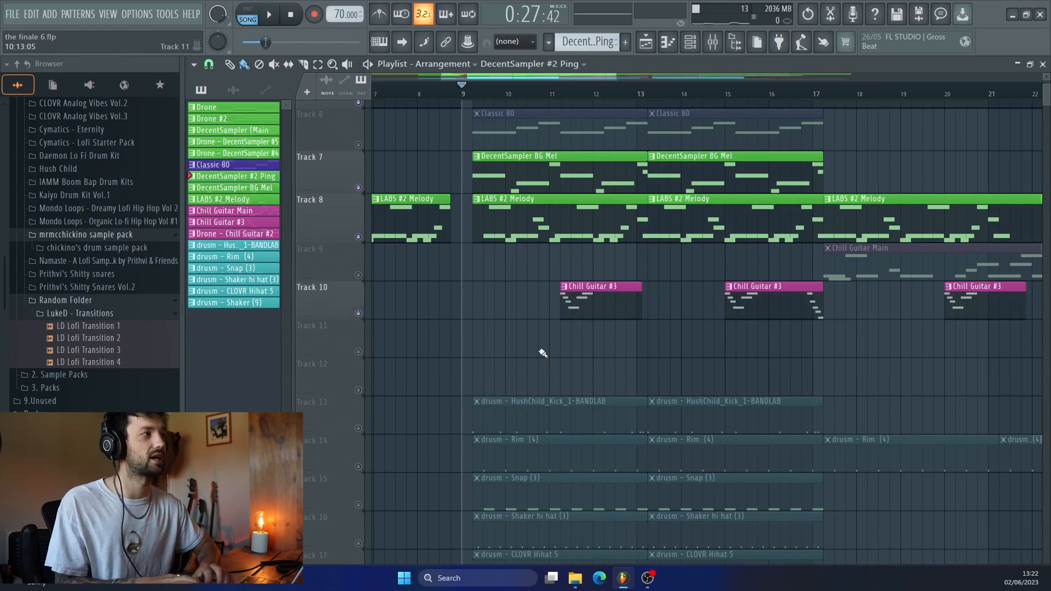
Examine how the melody, Ping and Chill Guitar #3 clips are laid out across the arrangement
{"action": "scroll", "coordinate": [542, 352], "scroll_direction": "left", "scroll_amount": 5}
{"action": "scroll", "coordinate": [542, 352], "scroll_direction": "down", "scroll_amount": 3}
{"action": "scroll", "coordinate": [542, 352], "scroll_direction": "up", "scroll_amount": 3}
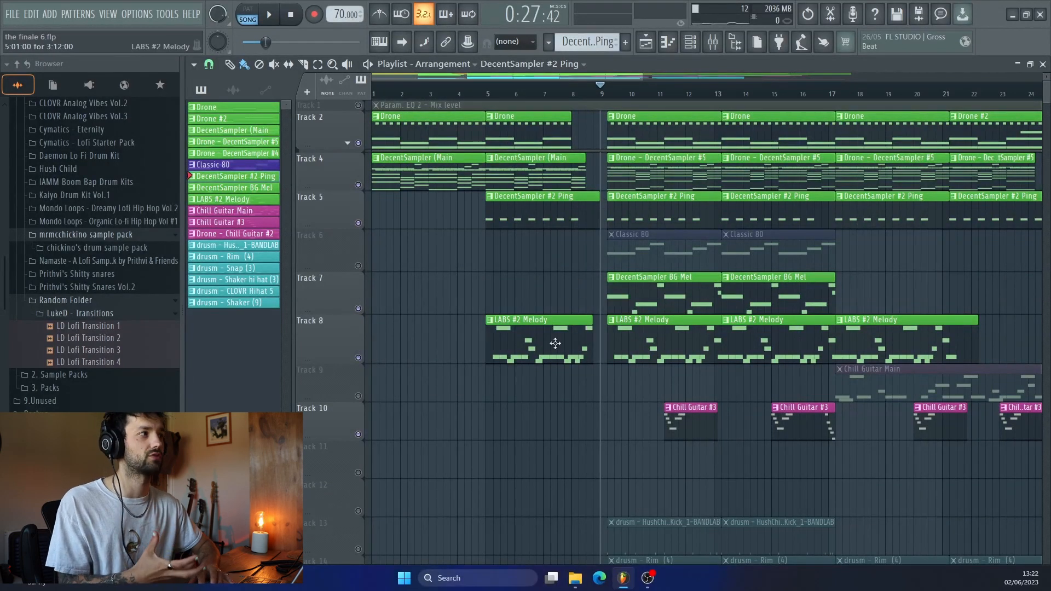
{"action": "scroll", "coordinate": [691, 421], "scroll_direction": "right", "scroll_amount": 3}
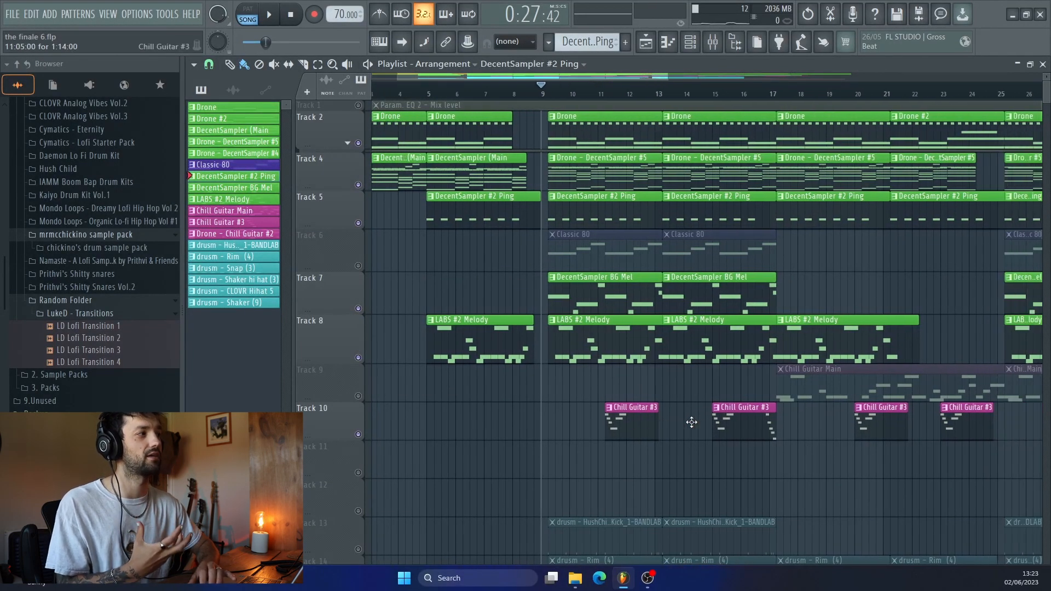
{"action": "scroll", "coordinate": [692, 422], "scroll_direction": "right", "scroll_amount": 6}
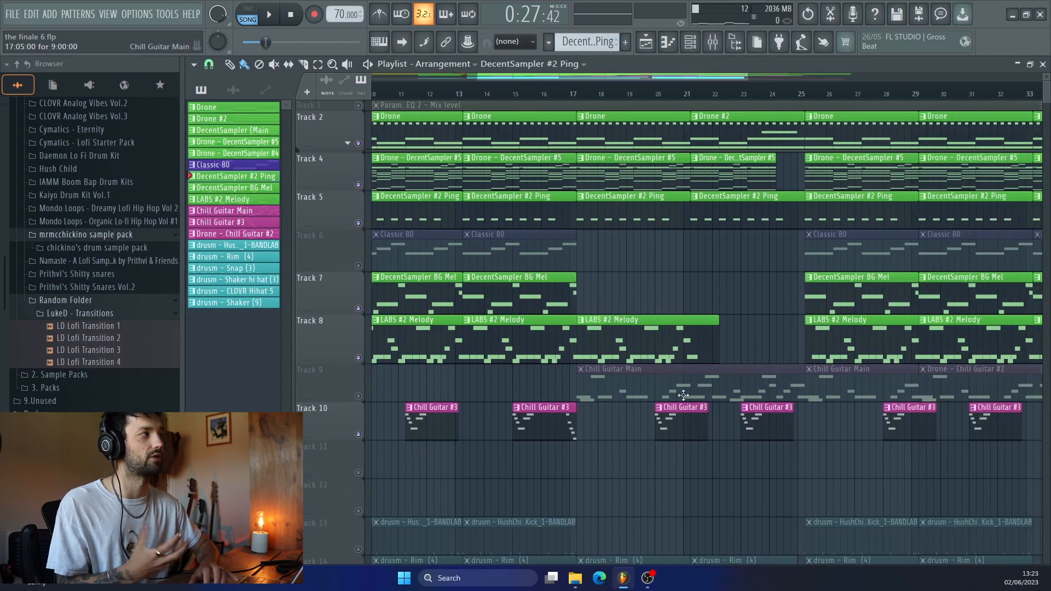
{"action": "scroll", "coordinate": [681, 395], "scroll_direction": "down", "scroll_amount": 1}
{"action": "scroll", "coordinate": [681, 394], "scroll_direction": "right", "scroll_amount": 4}
{"action": "scroll", "coordinate": [681, 395], "scroll_direction": "up", "scroll_amount": 2}
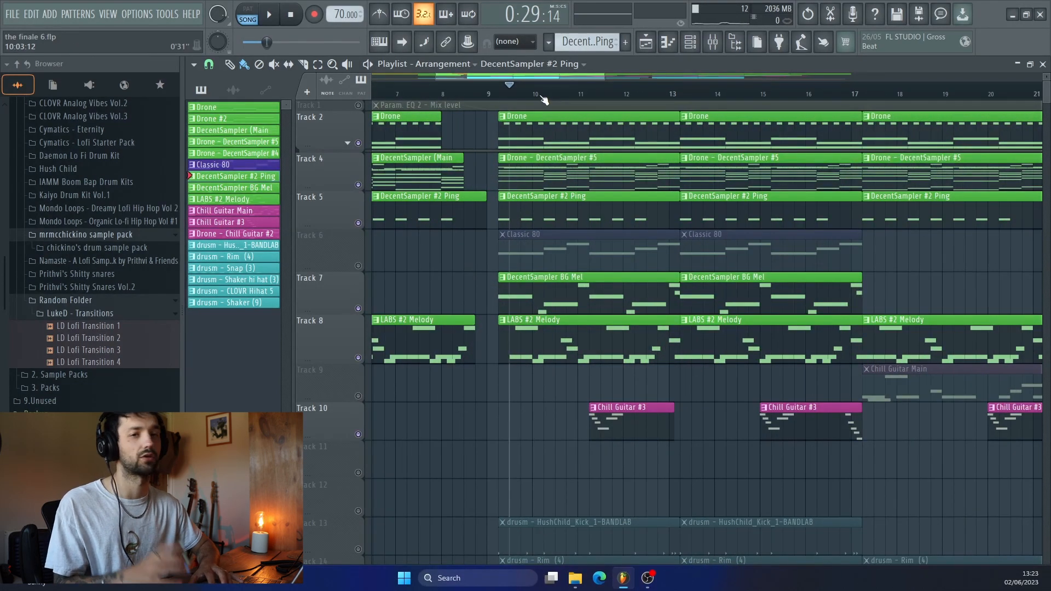
Play the arrangement from just after bar 9 to hear the Chill Guitar #3 parts with the melodies, and stop near bar 17
{"action": "key", "text": "space"}
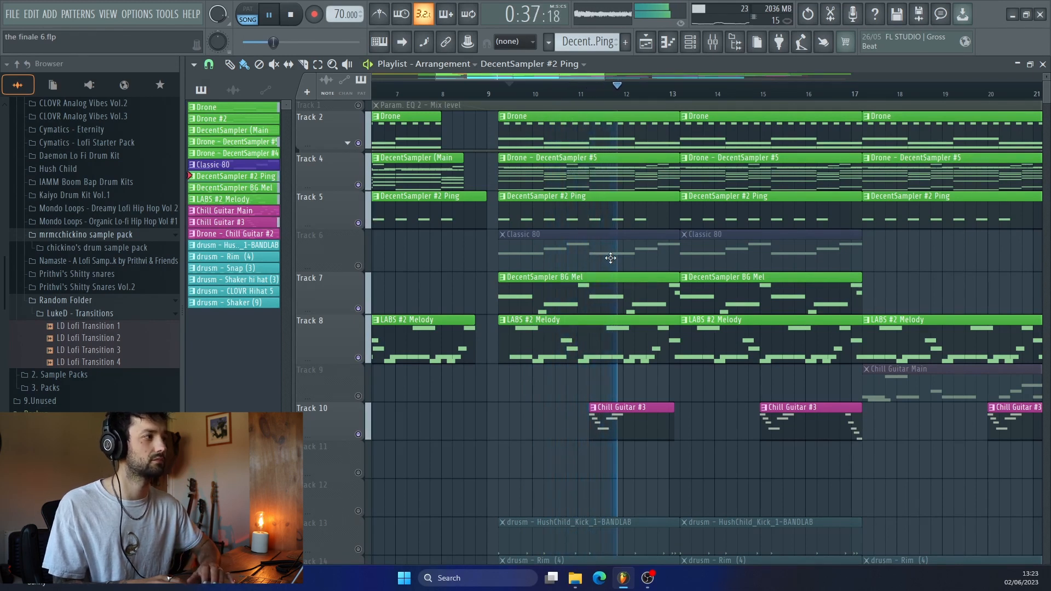
{"action": "scroll", "coordinate": [681, 348], "scroll_direction": "down", "scroll_amount": 1}
{"action": "scroll", "coordinate": [681, 347], "scroll_direction": "right", "scroll_amount": 3}
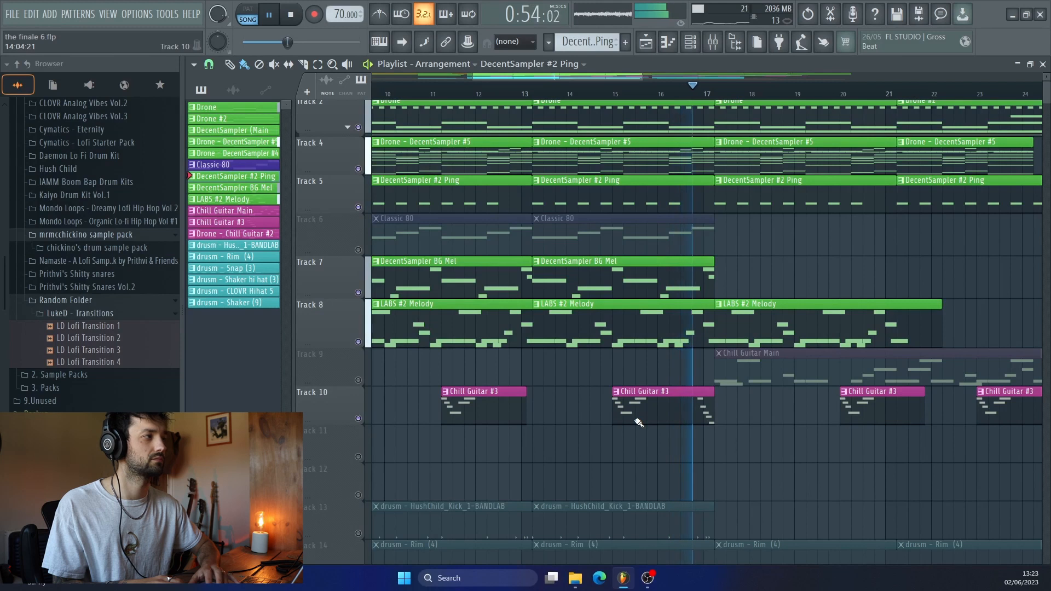
{"action": "key", "text": "space"}
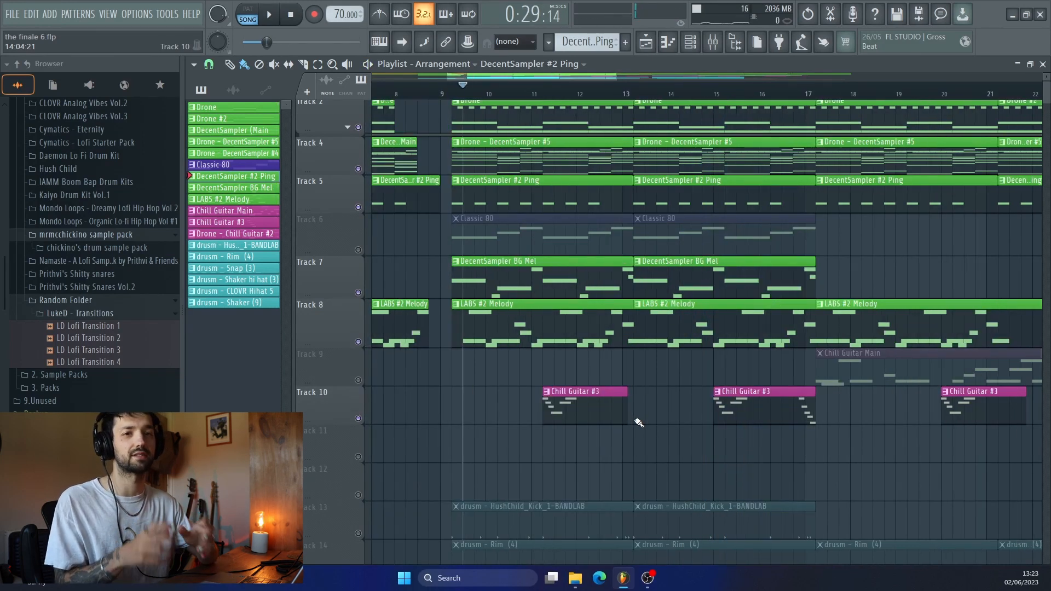
Inspect the TDR Nova and ValhallaSupermassive settings on the Guitar mixer track used by the Chill Guitar #3 clips
{"action": "left_click_drag", "start_coordinate": [638, 422], "coordinate": [554, 403]}
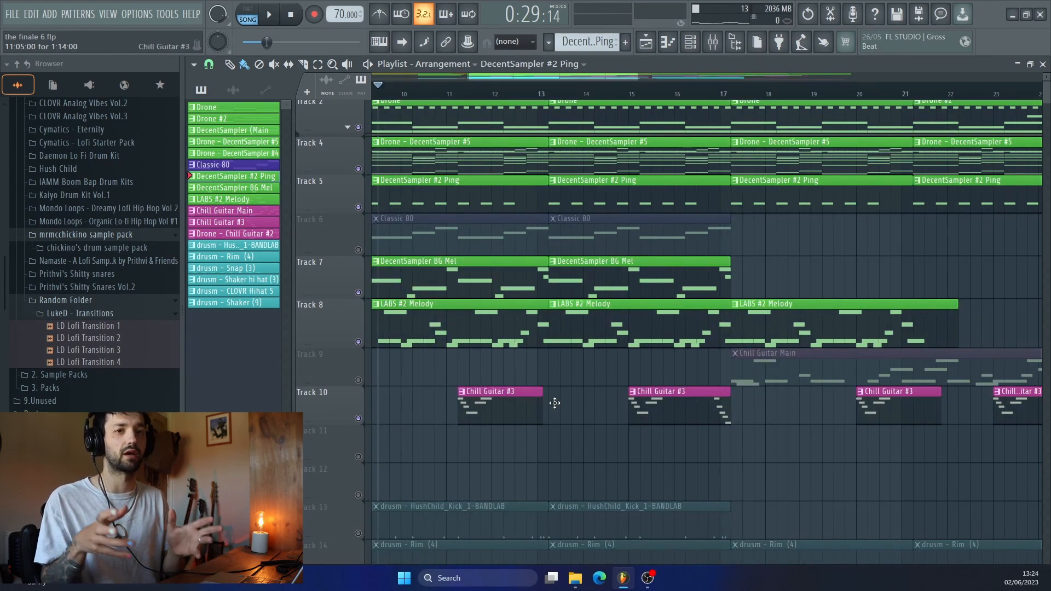
{"action": "double_click", "coordinate": [491, 409]}
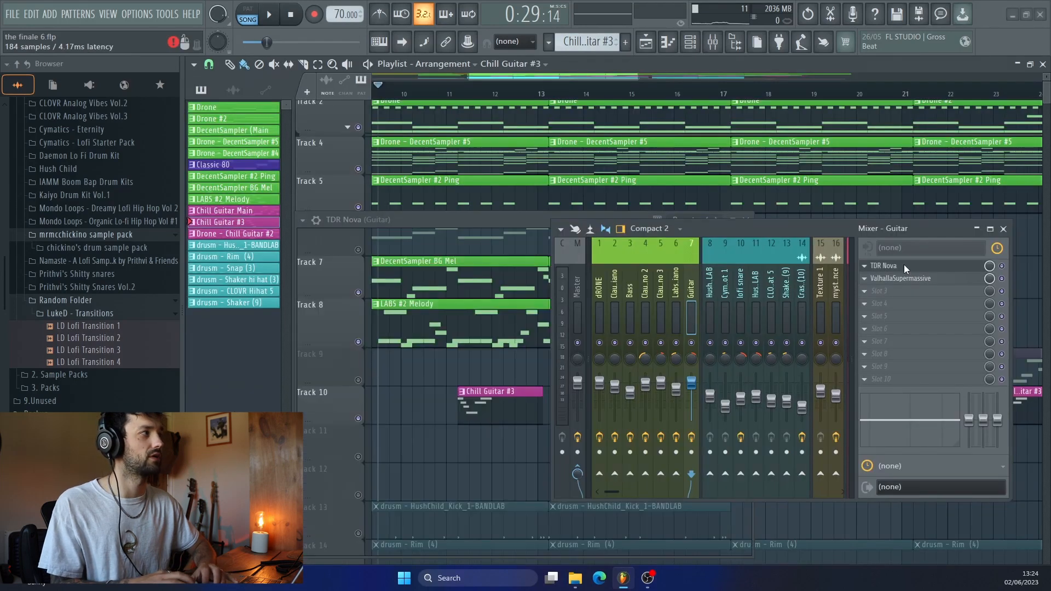
{"action": "left_click", "coordinate": [904, 266]}
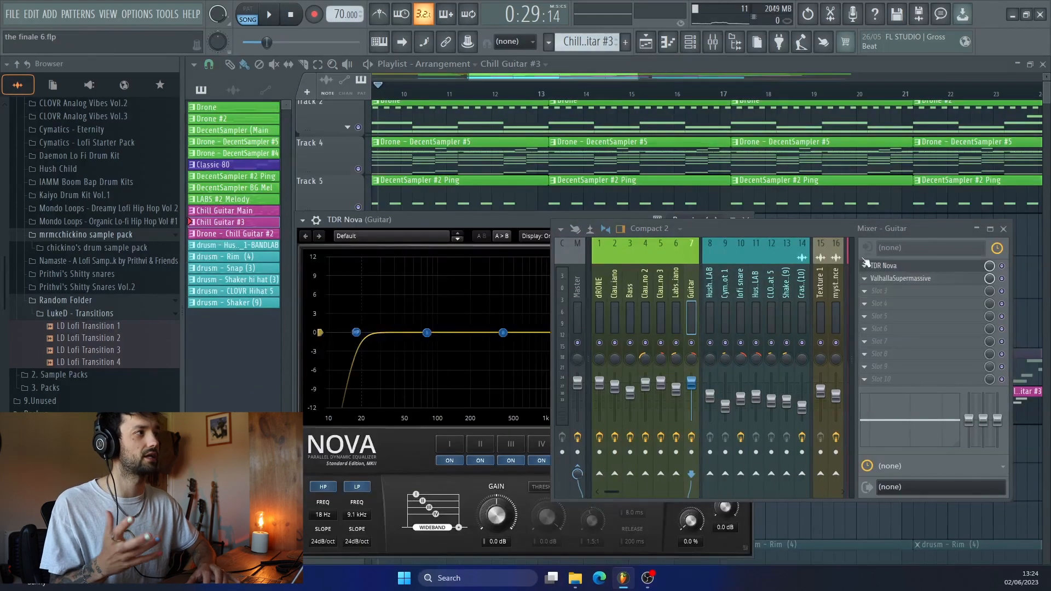
{"action": "left_click_drag", "start_coordinate": [805, 230], "coordinate": [856, 489]}
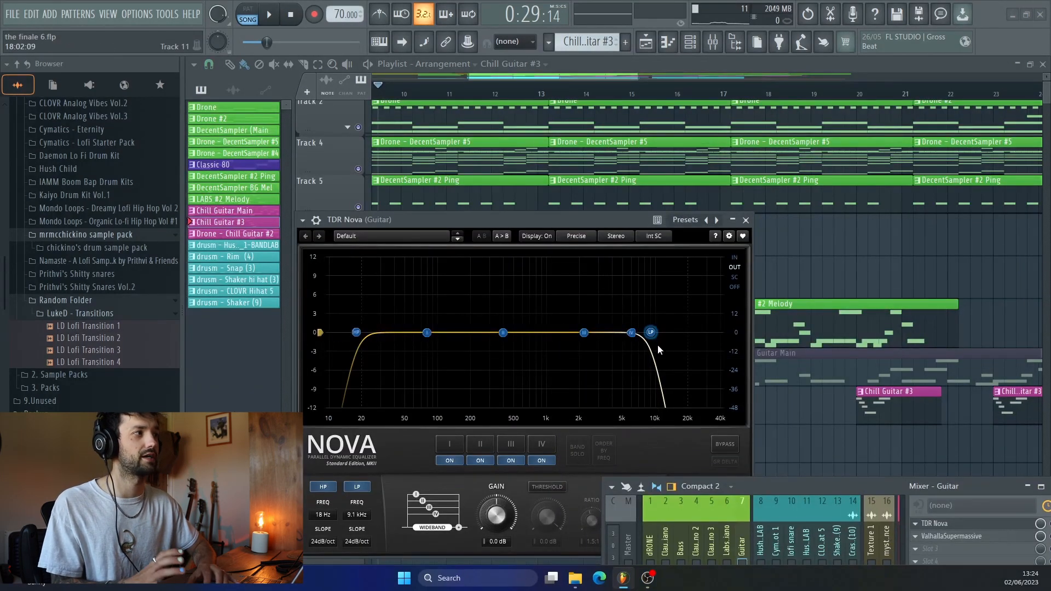
{"action": "left_click", "coordinate": [952, 535]}
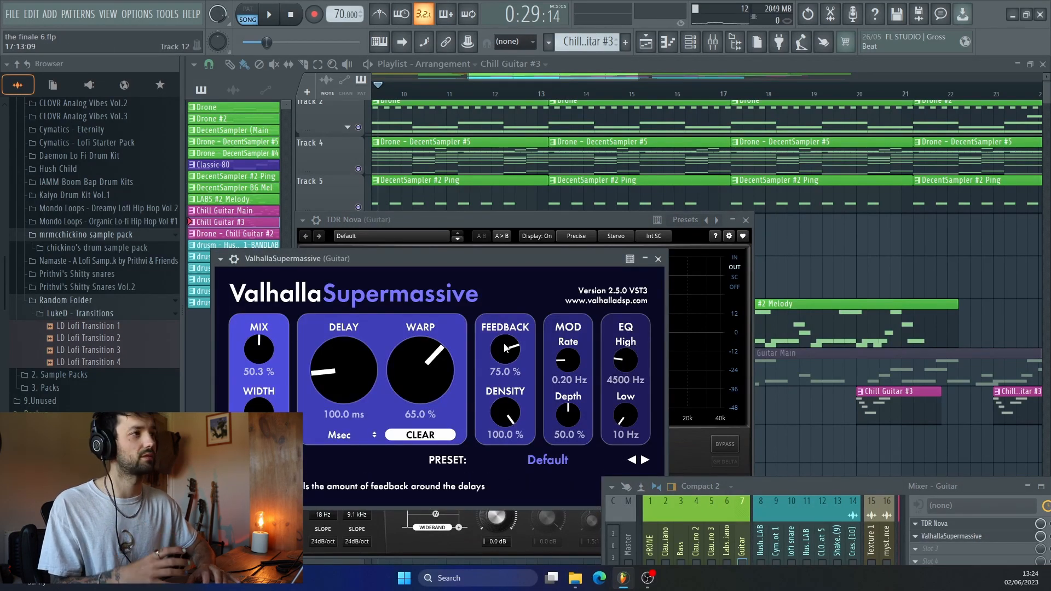
{"action": "left_click", "coordinate": [658, 259]}
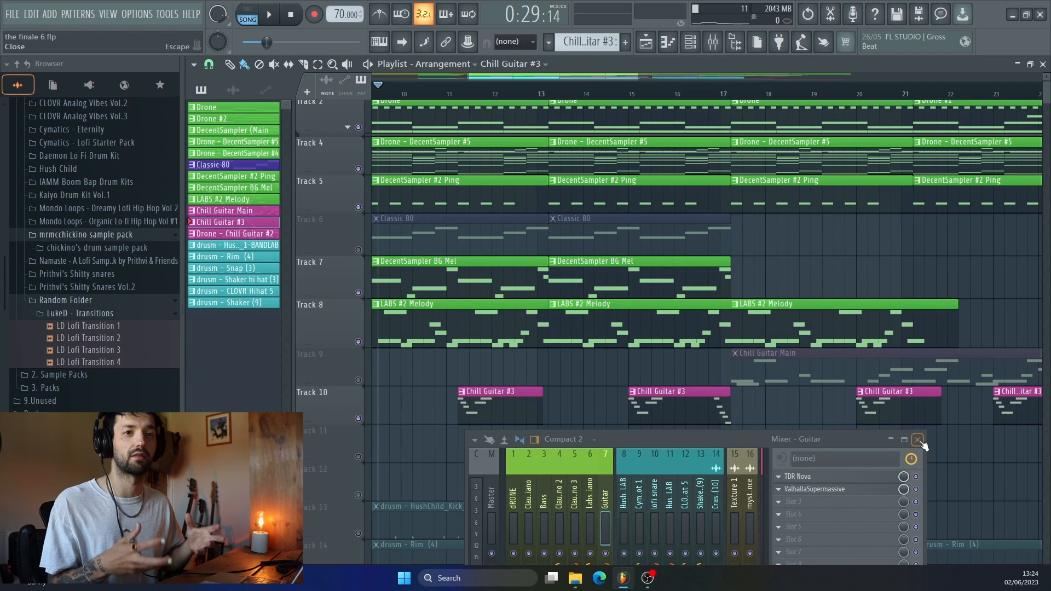
{"action": "left_click", "coordinate": [918, 440]}
Unmute Track 6, open its first Classic 80 clip in the piano roll and listen to the pattern
{"action": "scroll", "coordinate": [403, 267], "scroll_direction": "up", "scroll_amount": 1}
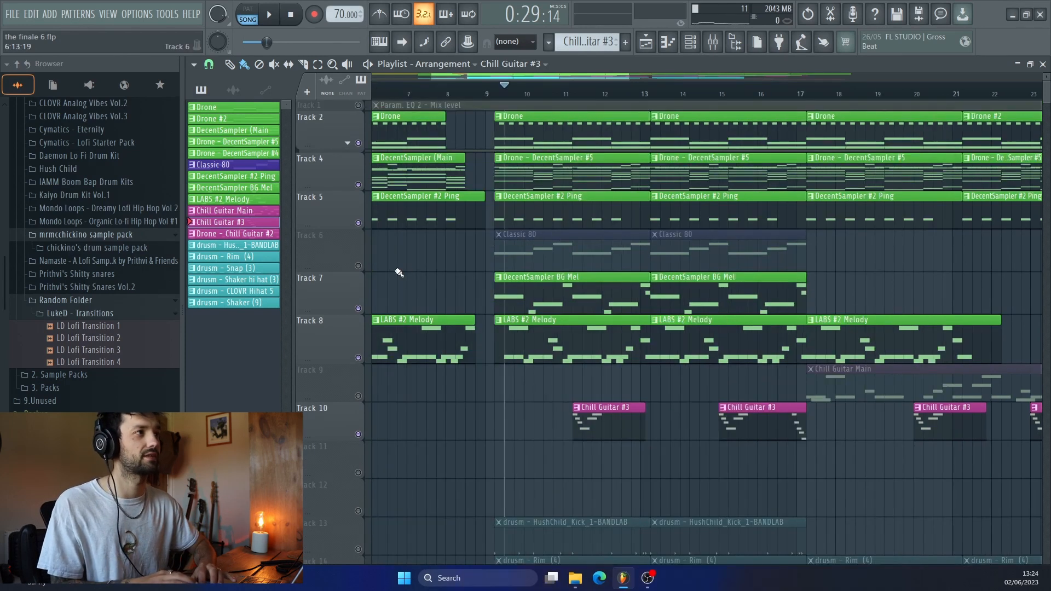
{"action": "left_click", "coordinate": [358, 266]}
{"action": "left_click", "coordinate": [486, 94]}
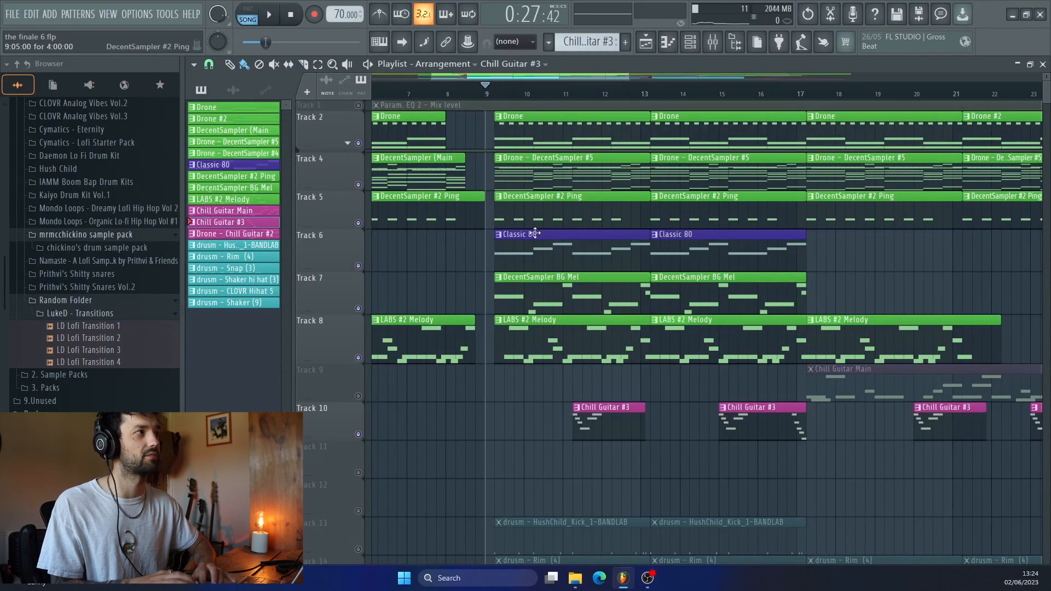
{"action": "double_click", "coordinate": [535, 252]}
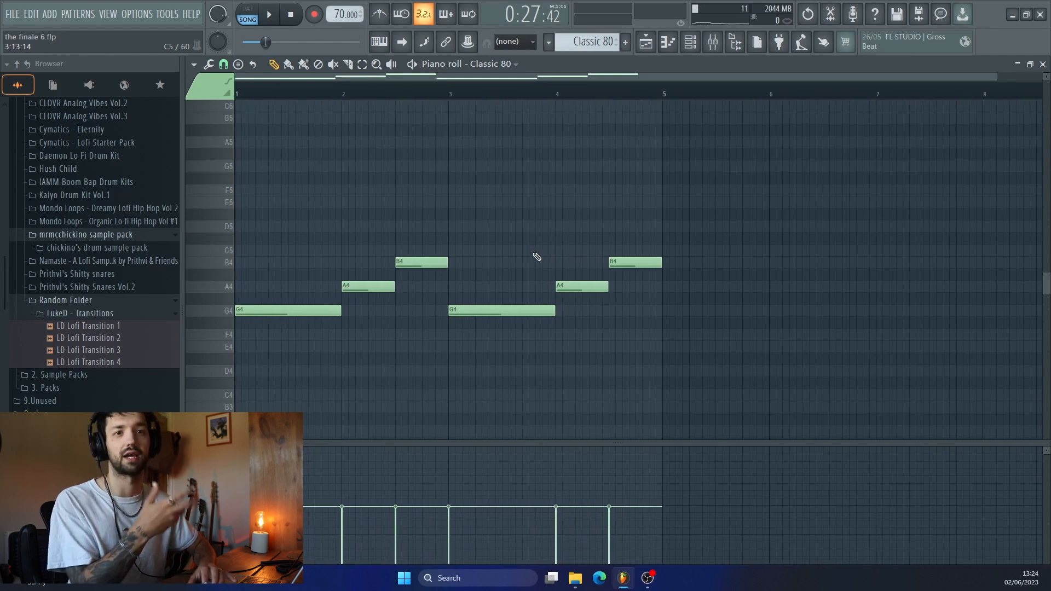
{"action": "key", "text": "space"}
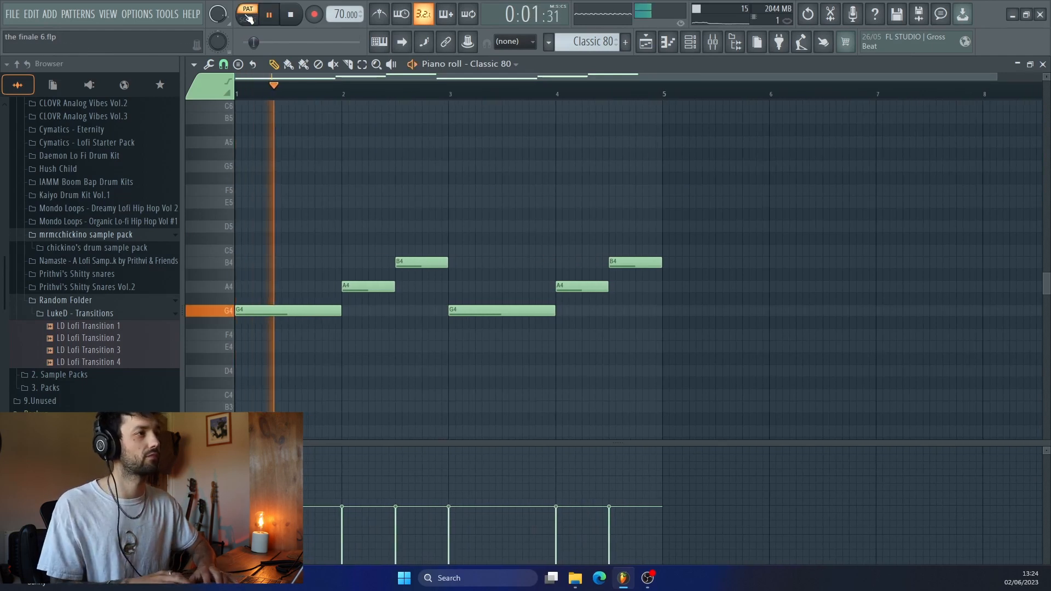
{"action": "scroll", "coordinate": [314, 192], "scroll_direction": "up", "scroll_amount": 1}
{"action": "scroll", "coordinate": [314, 192], "scroll_direction": "up", "scroll_amount": 2}
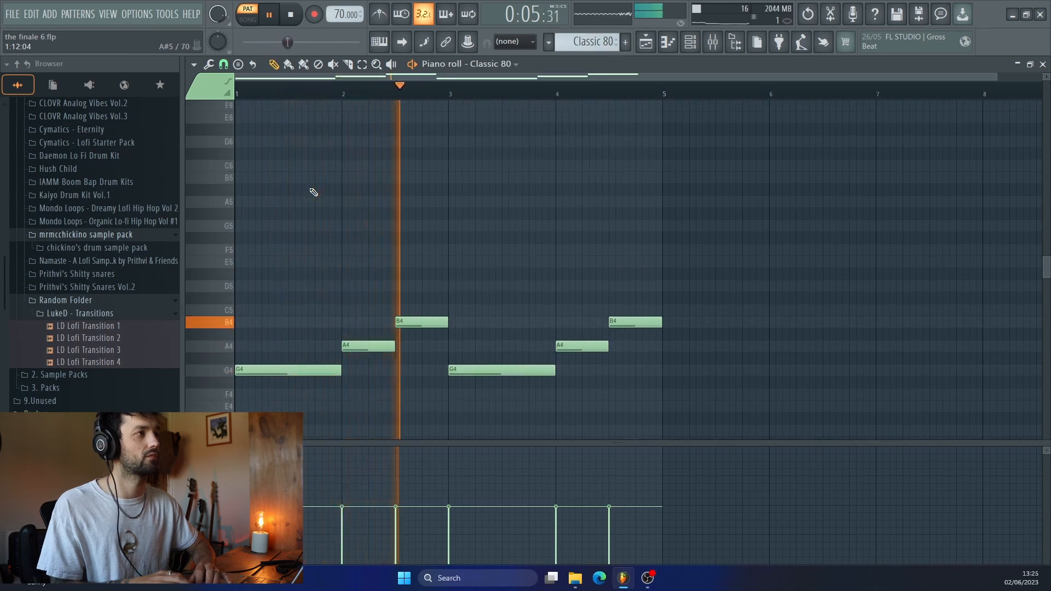
{"action": "key", "text": "space"}
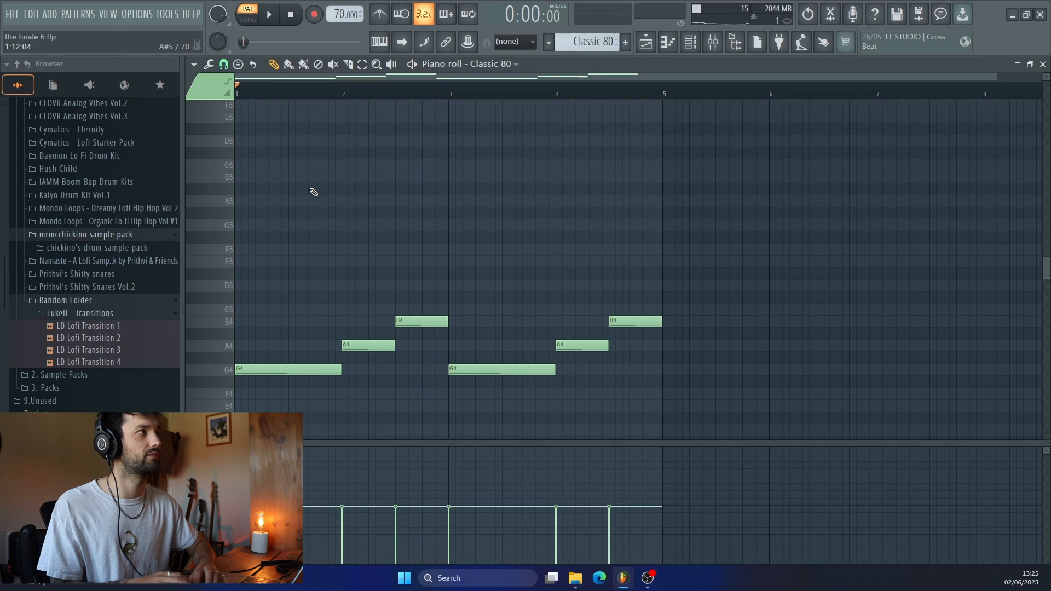
Isolate the drum layers in the playlist by enabling Tracks 13 to 18 and muting the melodic tracks
{"action": "left_click", "coordinate": [646, 42]}
{"action": "scroll", "coordinate": [569, 263], "scroll_direction": "down", "scroll_amount": 6}
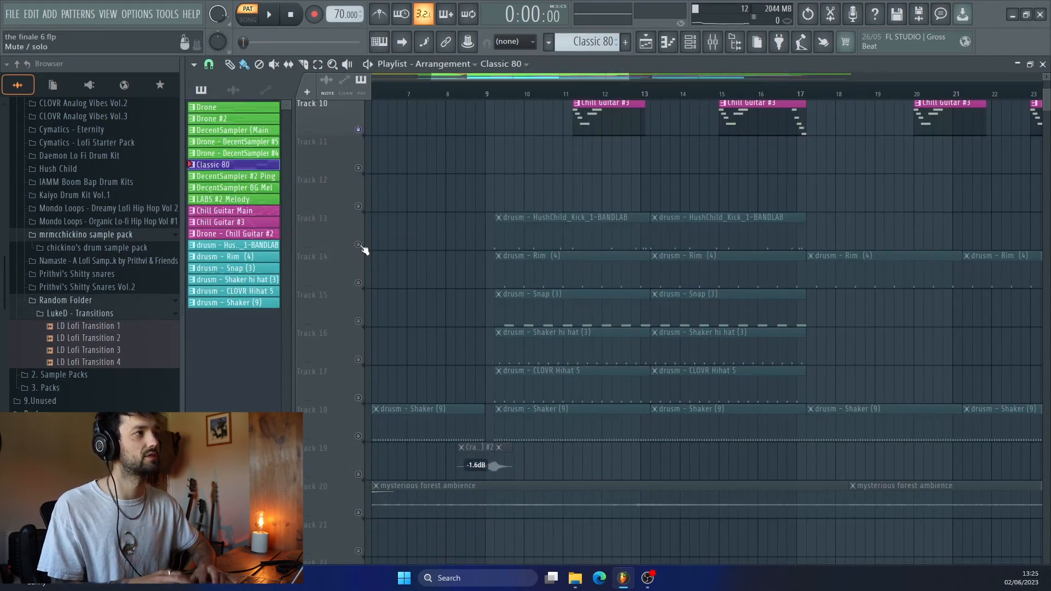
{"action": "left_click_drag", "start_coordinate": [358, 245], "coordinate": [358, 283]}
{"action": "left_click_drag", "start_coordinate": [364, 324], "coordinate": [363, 398]}
{"action": "left_click", "coordinate": [359, 437]}
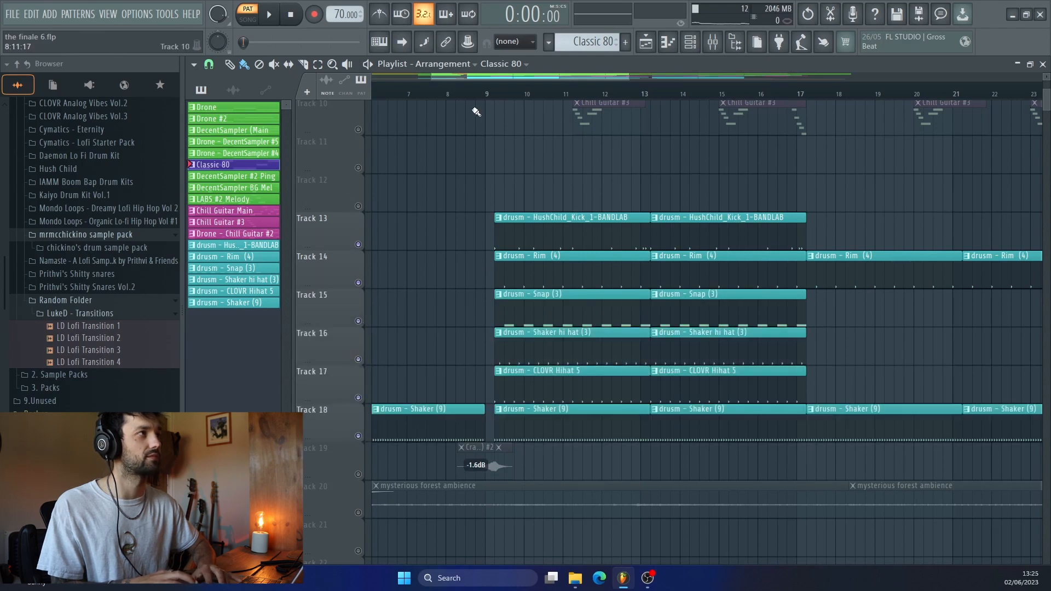
Play the arrangement from just before bar 9 to hear the isolated drums together
{"action": "left_click", "coordinate": [475, 95]}
{"action": "key", "text": "space"}
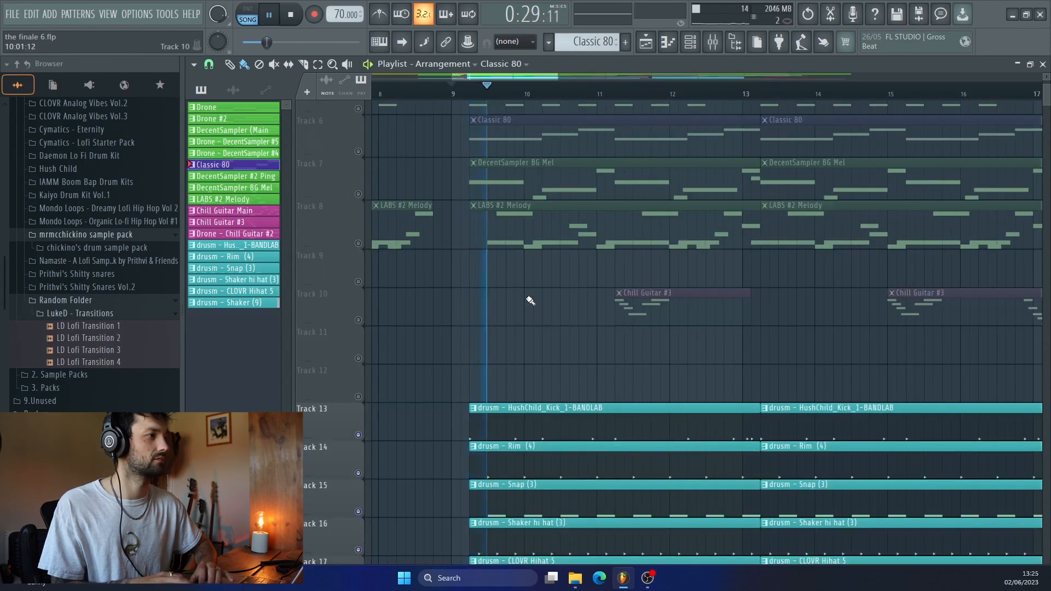
{"action": "scroll", "coordinate": [529, 300], "scroll_direction": "down", "scroll_amount": 2}
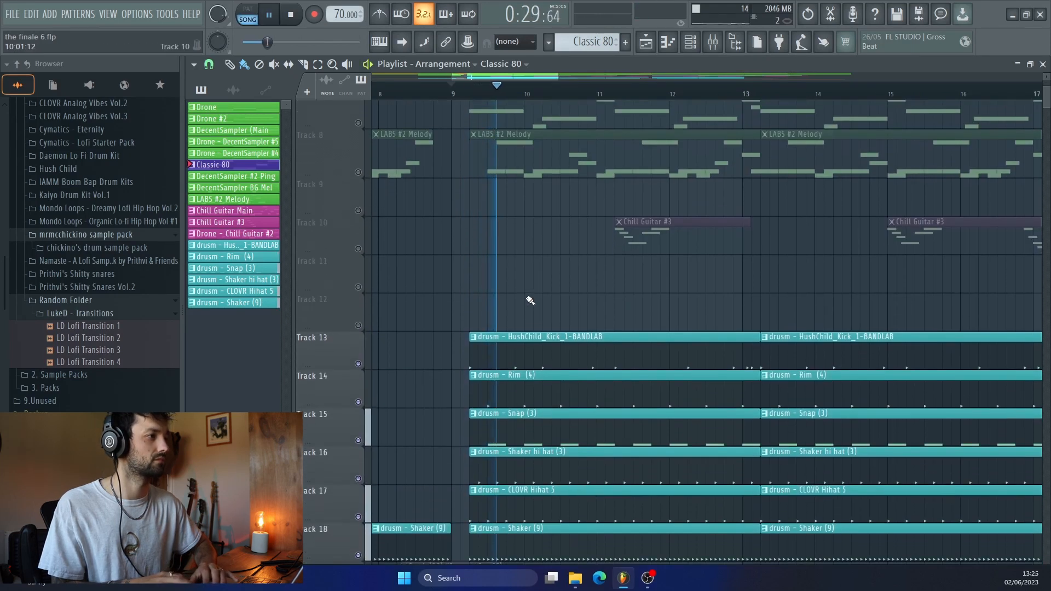
{"action": "scroll", "coordinate": [530, 301], "scroll_direction": "down", "scroll_amount": 1}
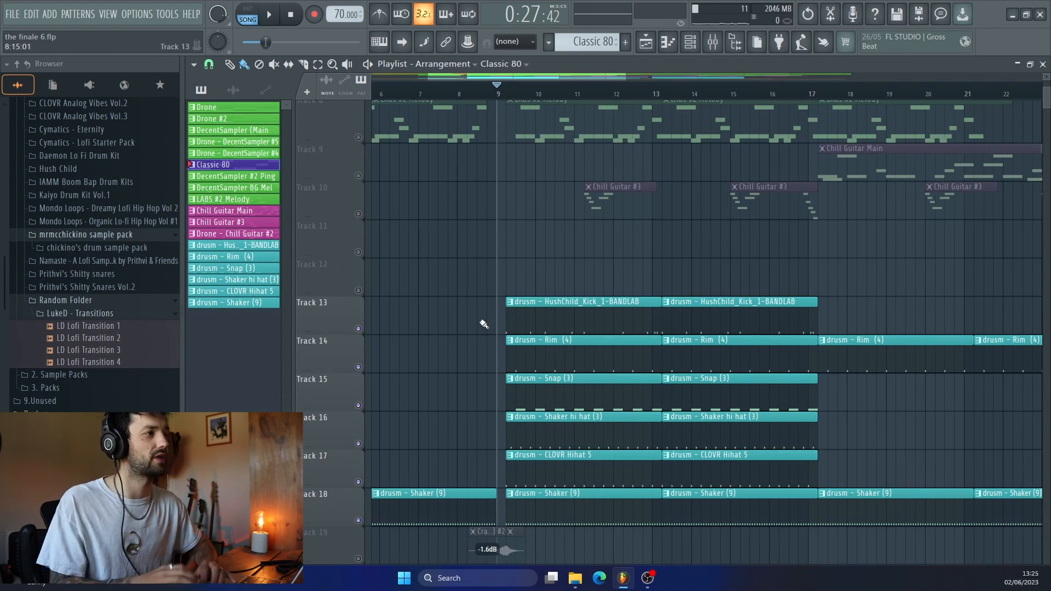
Solo the Track 13 kick, play from bar 9 and unmute drum Tracks 14 to 18 one after another
{"action": "right_click", "coordinate": [358, 329]}
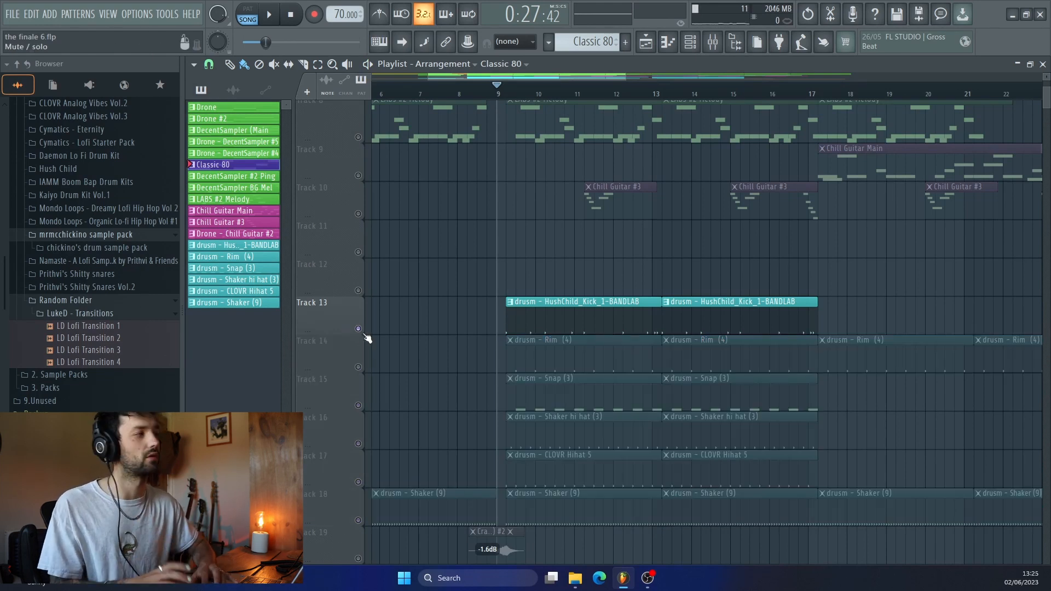
{"action": "key", "text": "space"}
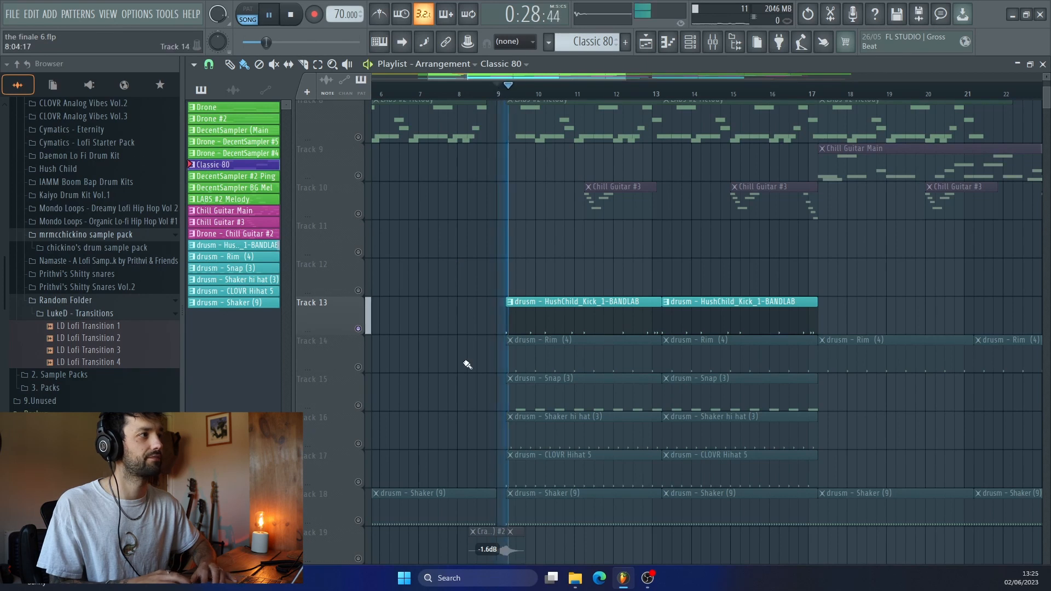
{"action": "left_click", "coordinate": [358, 368]}
{"action": "left_click", "coordinate": [358, 405]}
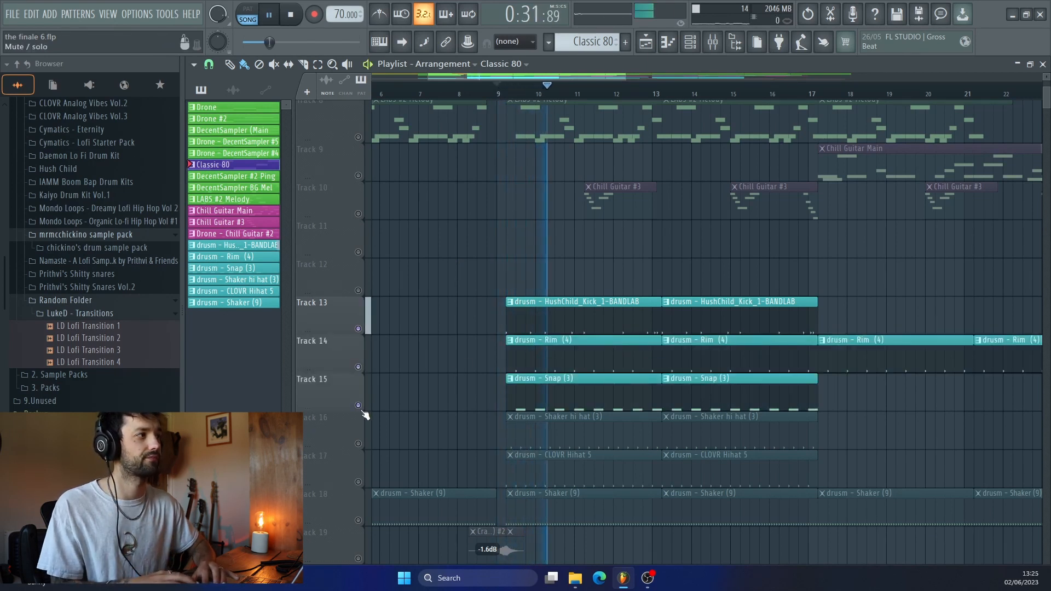
{"action": "left_click", "coordinate": [358, 444]}
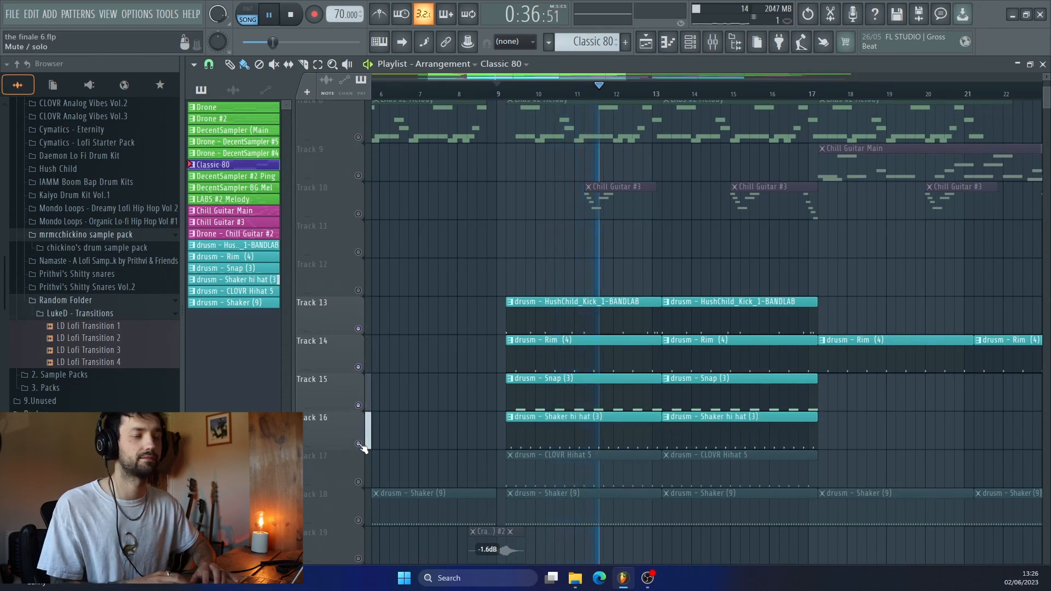
{"action": "left_click", "coordinate": [358, 482]}
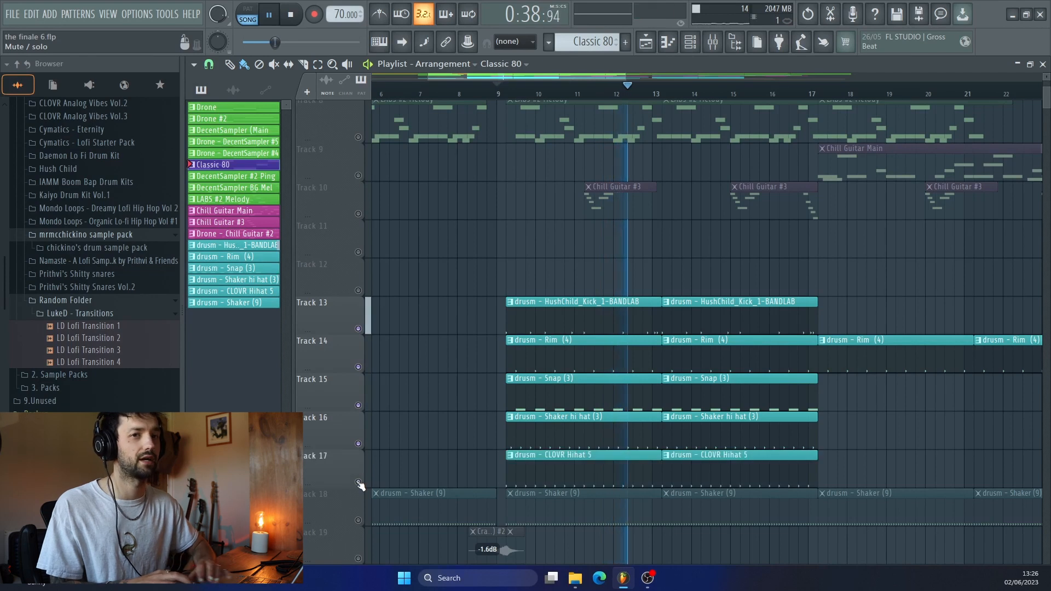
{"action": "left_click", "coordinate": [359, 521]}
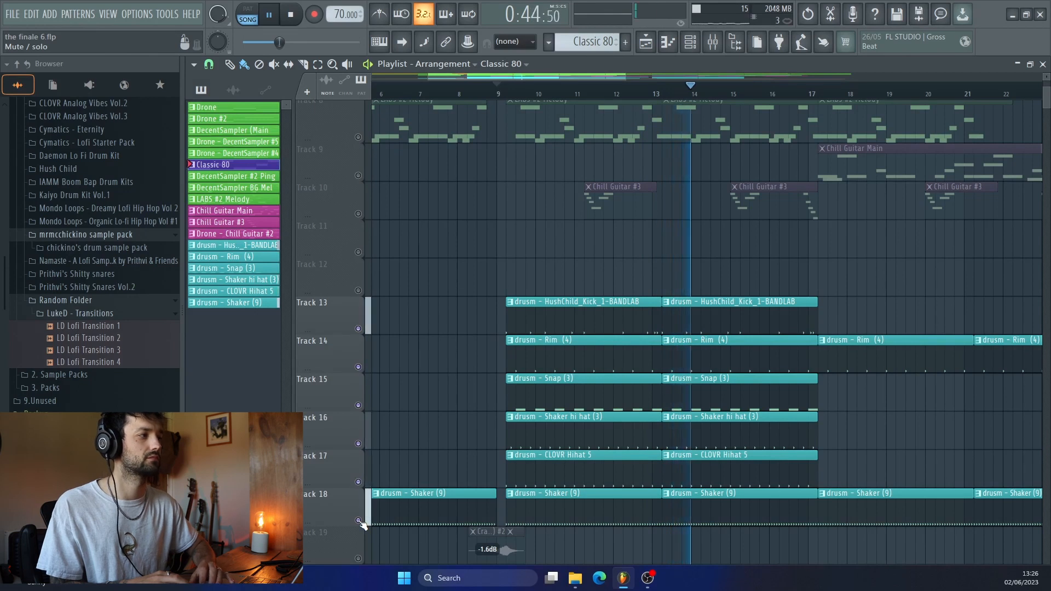
{"action": "key", "text": "space"}
Enable the crash on Track 19, look over the drum layers and bring all the other tracks back in
{"action": "scroll", "coordinate": [363, 524], "scroll_direction": "down", "scroll_amount": 2}
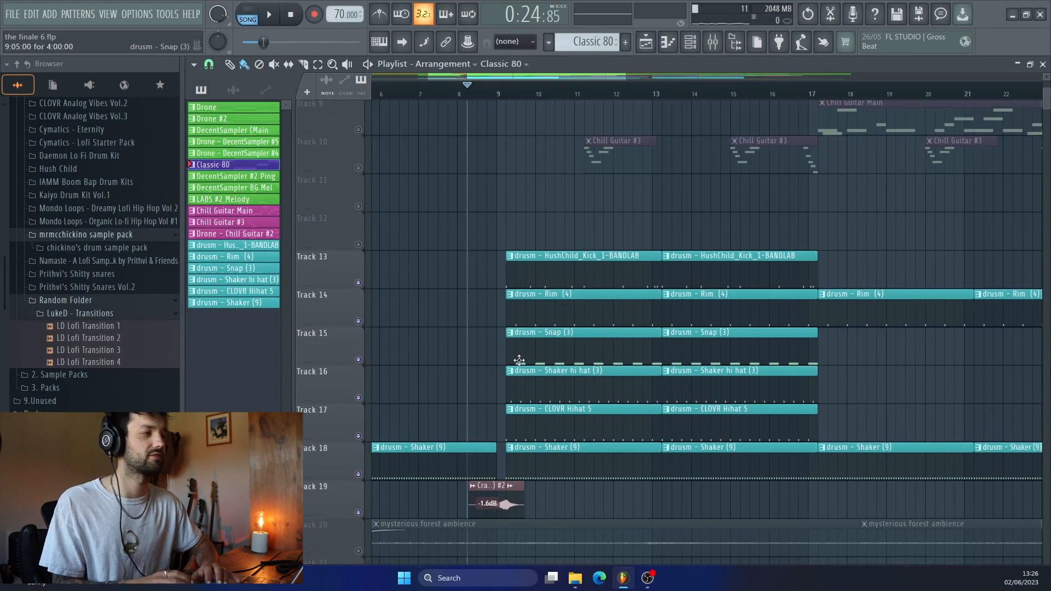
{"action": "scroll", "coordinate": [539, 449], "scroll_direction": "down", "scroll_amount": 4}
{"action": "scroll", "coordinate": [539, 449], "scroll_direction": "up", "scroll_amount": 15}
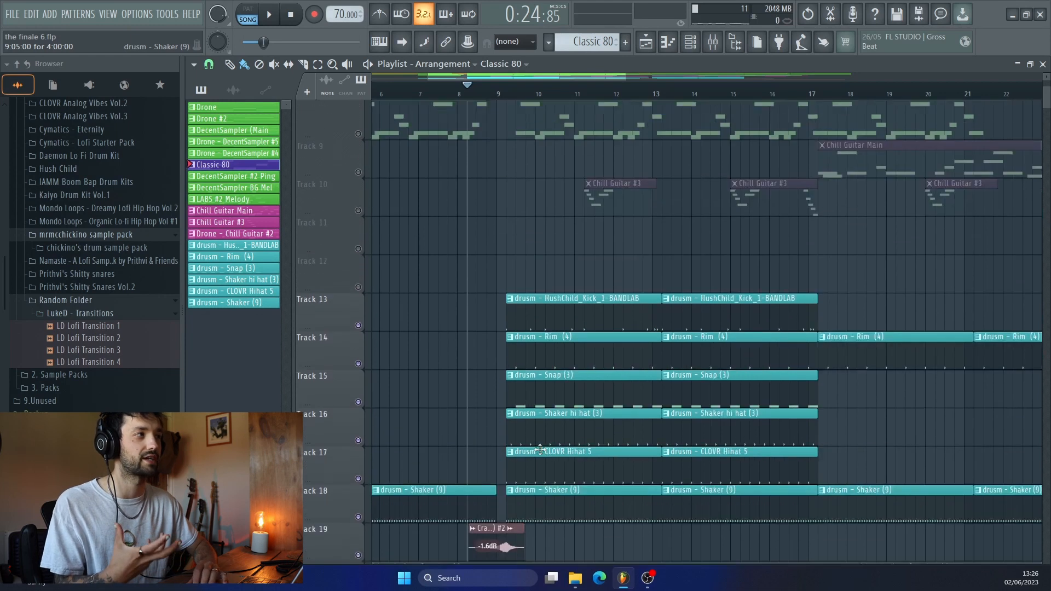
{"action": "right_click", "coordinate": [358, 357]}
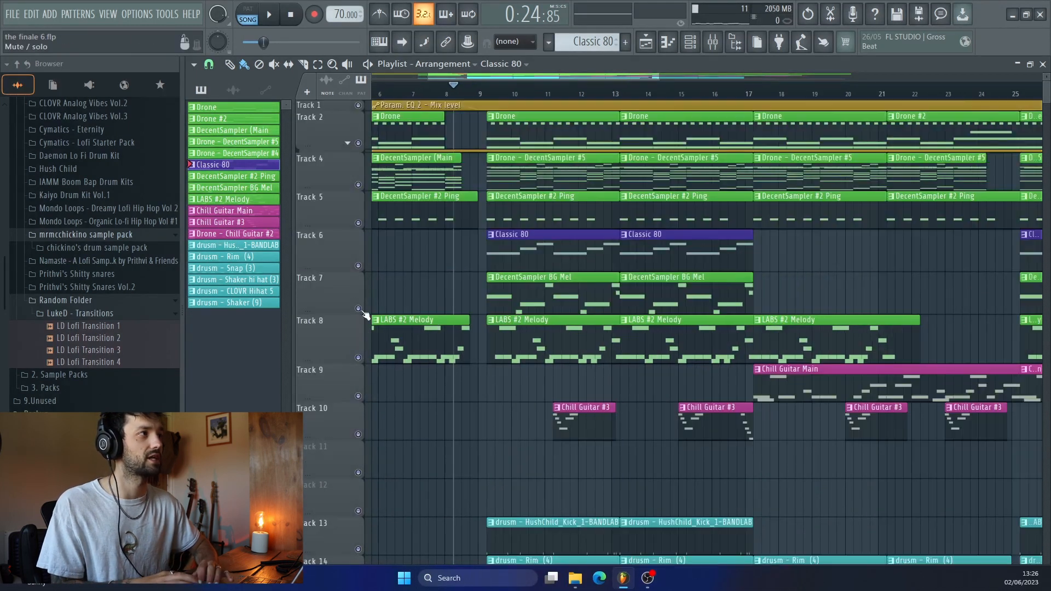
Play the full arrangement from bar 7 with all layers active and stop just before bar 17
{"action": "scroll", "coordinate": [447, 316], "scroll_direction": "left", "scroll_amount": 3}
{"action": "key", "text": "space"}
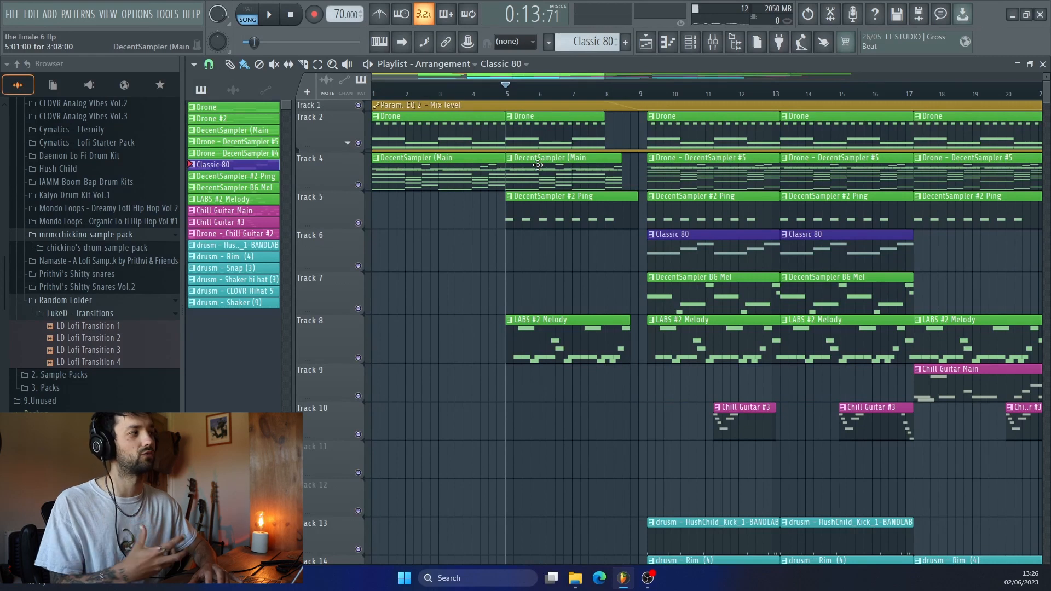
{"action": "left_click", "coordinate": [574, 95]}
{"action": "key", "text": "space"}
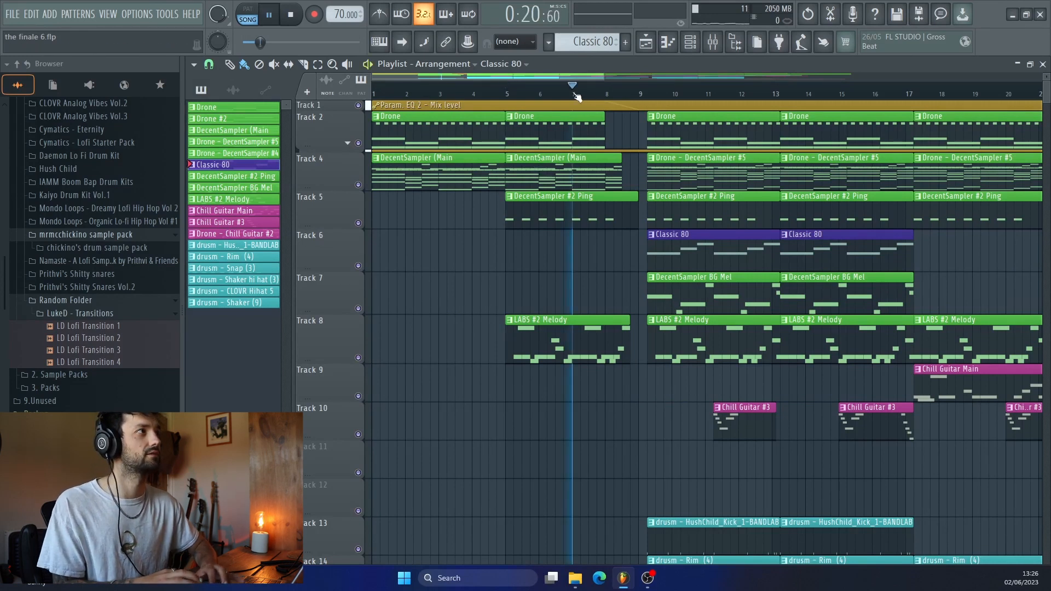
{"action": "scroll", "coordinate": [658, 380], "scroll_direction": "down", "scroll_amount": 2}
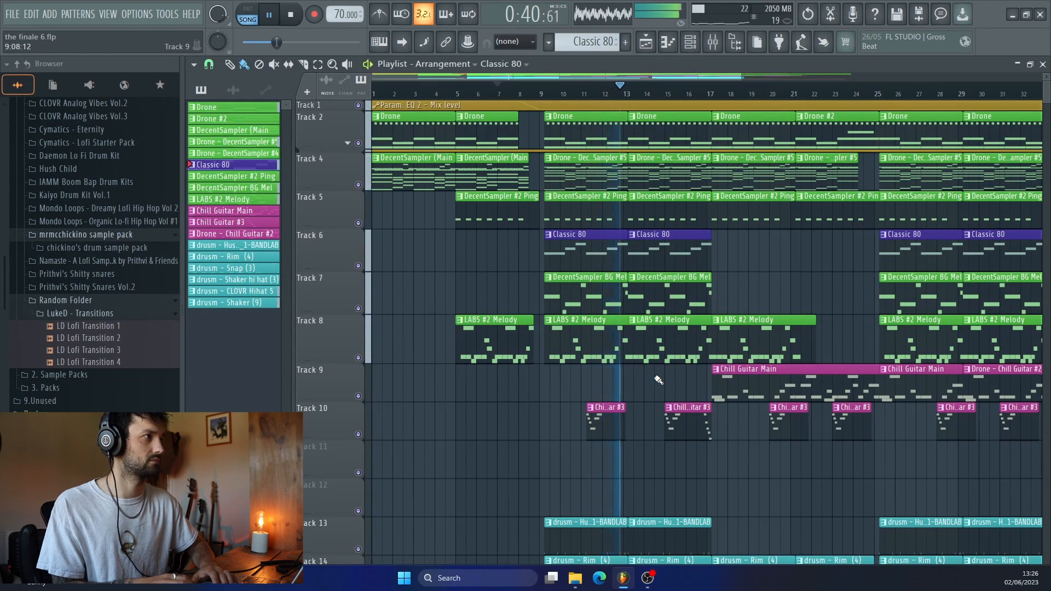
{"action": "key", "text": "space"}
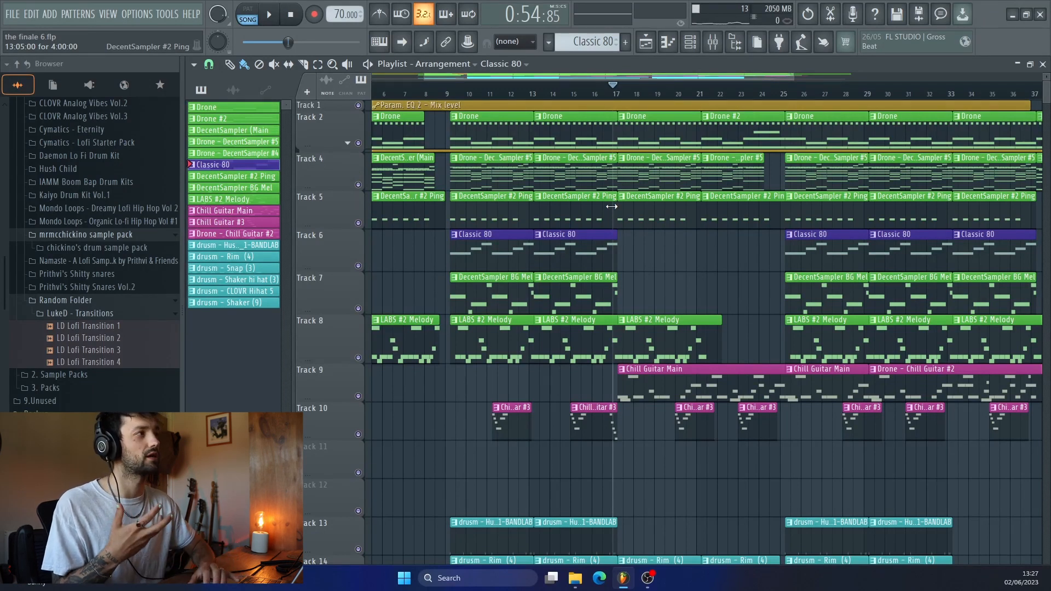
Open the Chill Guitar Main clip that starts at bar 17 on Track 9 in the piano roll and examine its notes
{"action": "scroll", "coordinate": [612, 207], "scroll_direction": "right", "scroll_amount": 2}
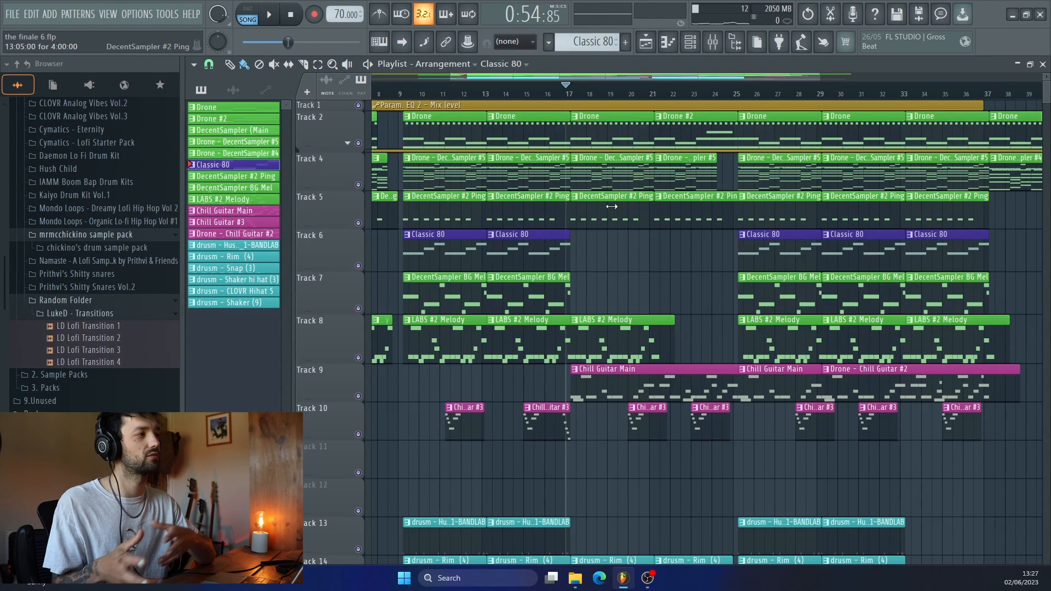
{"action": "scroll", "coordinate": [575, 257], "scroll_direction": "right", "scroll_amount": 2}
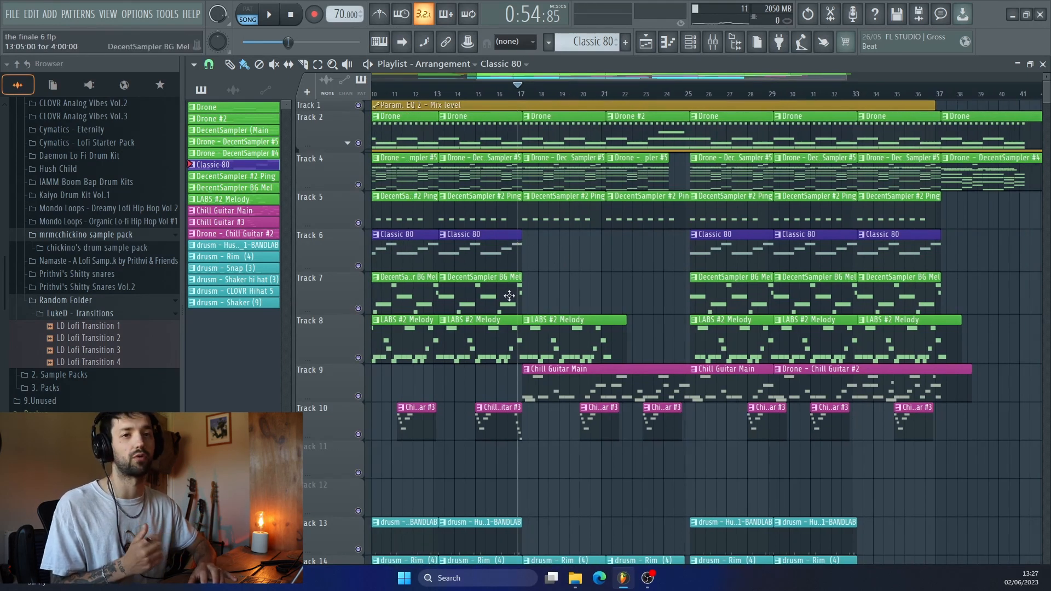
{"action": "scroll", "coordinate": [525, 336], "scroll_direction": "right", "scroll_amount": 2}
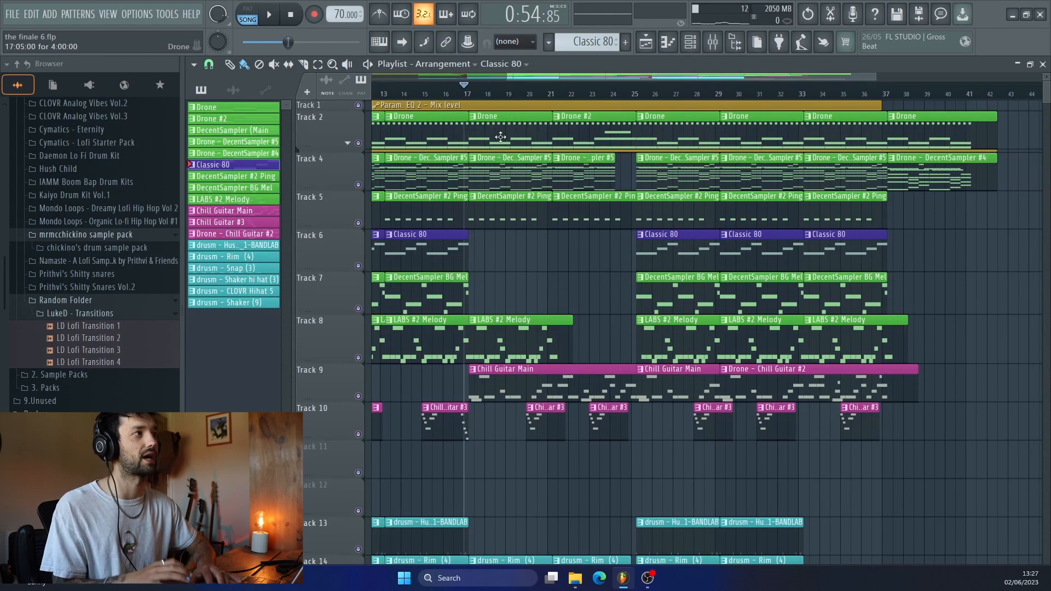
{"action": "double_click", "coordinate": [495, 383]}
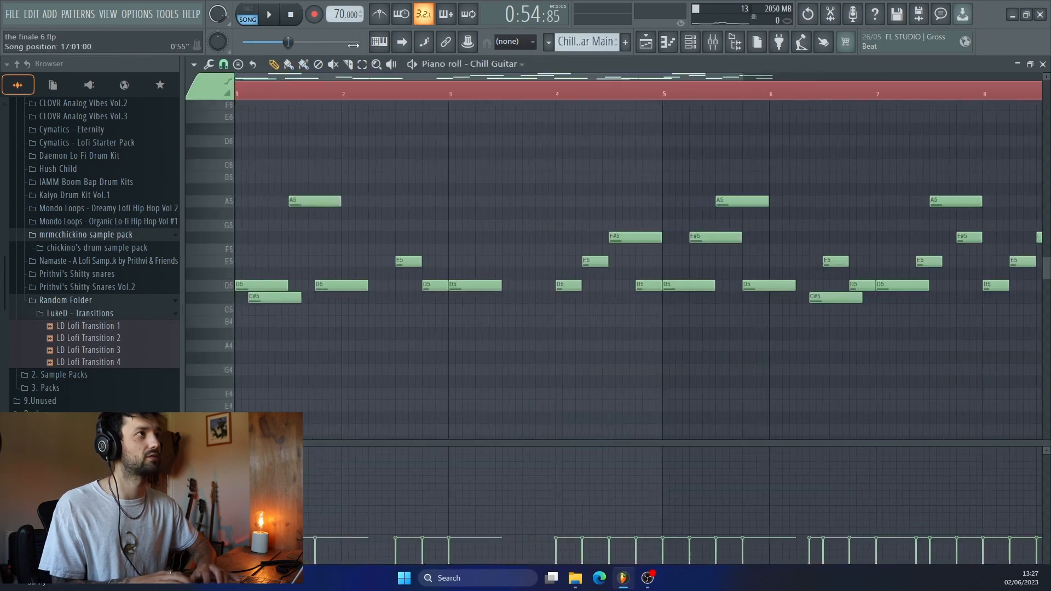
{"action": "scroll", "coordinate": [298, 96], "scroll_direction": "down", "scroll_amount": 2}
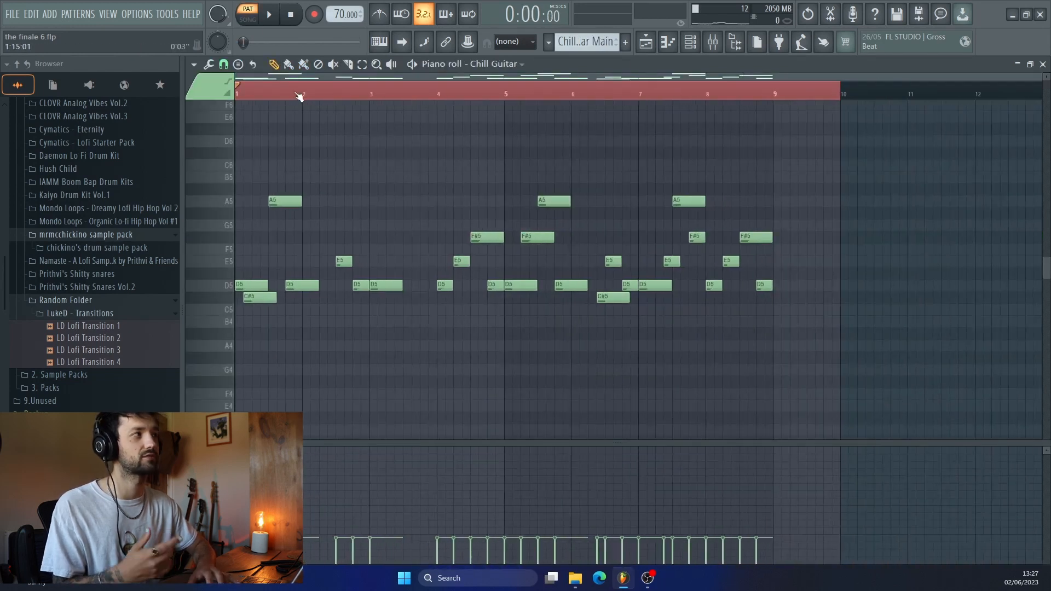
Play the Chill Guitar melody in the piano roll from bar 1, then replay its phrase from bar 5
{"action": "key", "text": "space"}
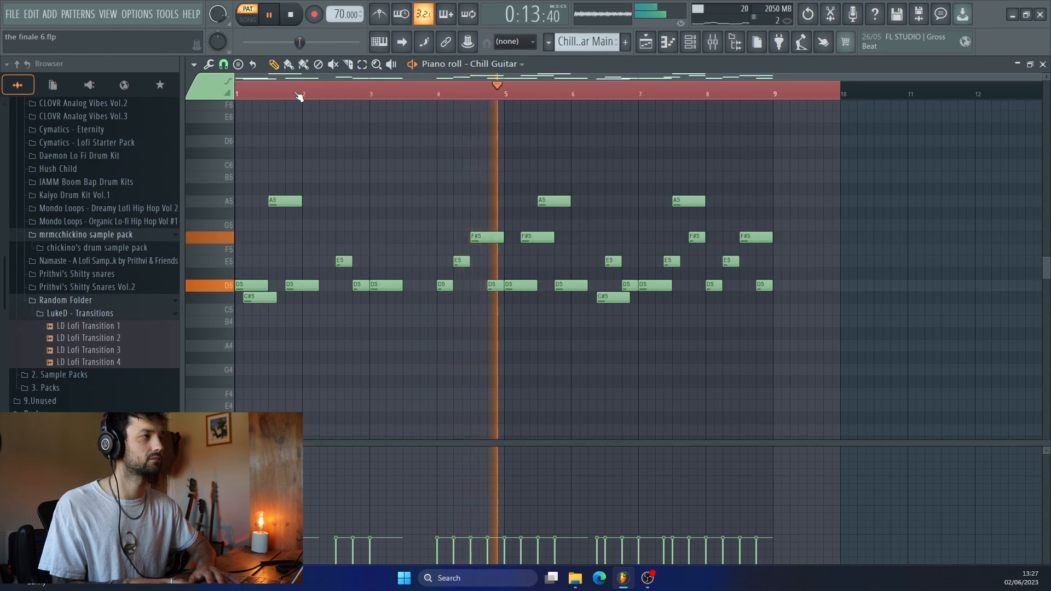
{"action": "key", "text": "space"}
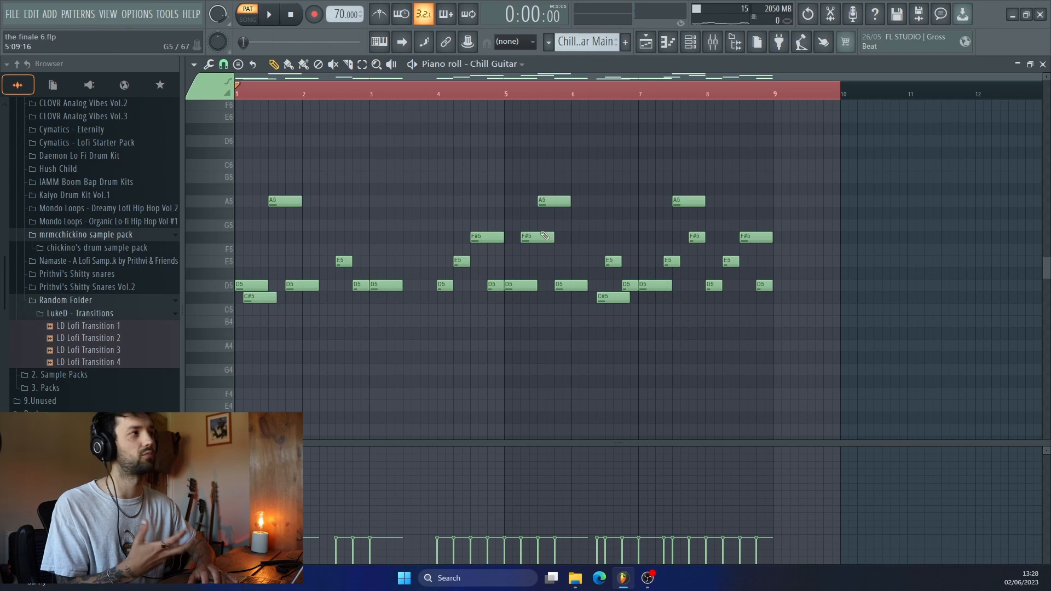
{"action": "left_click", "coordinate": [507, 92]}
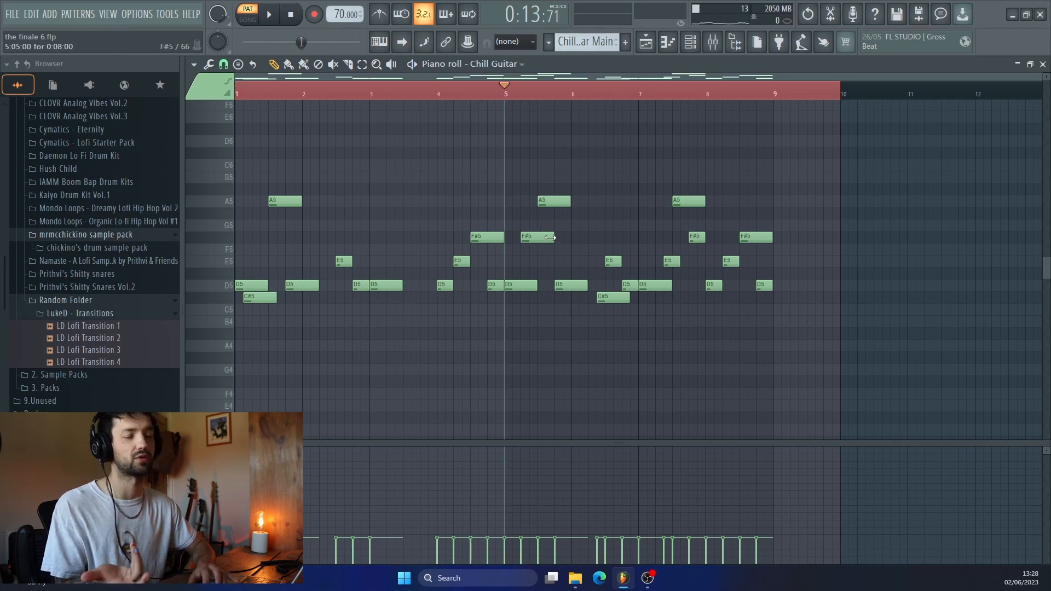
{"action": "key", "text": "space"}
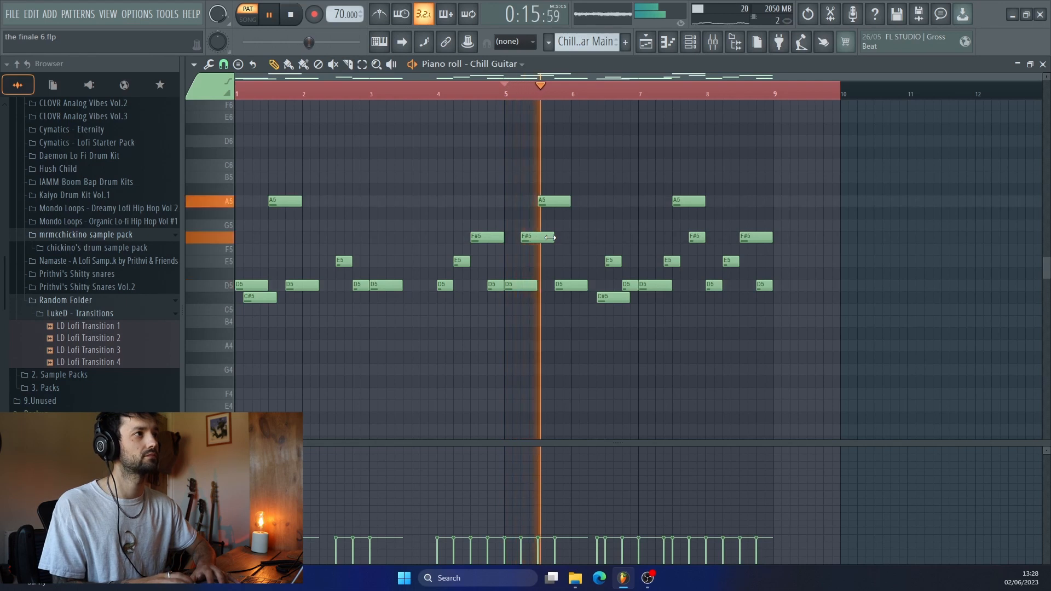
{"action": "key", "text": "space"}
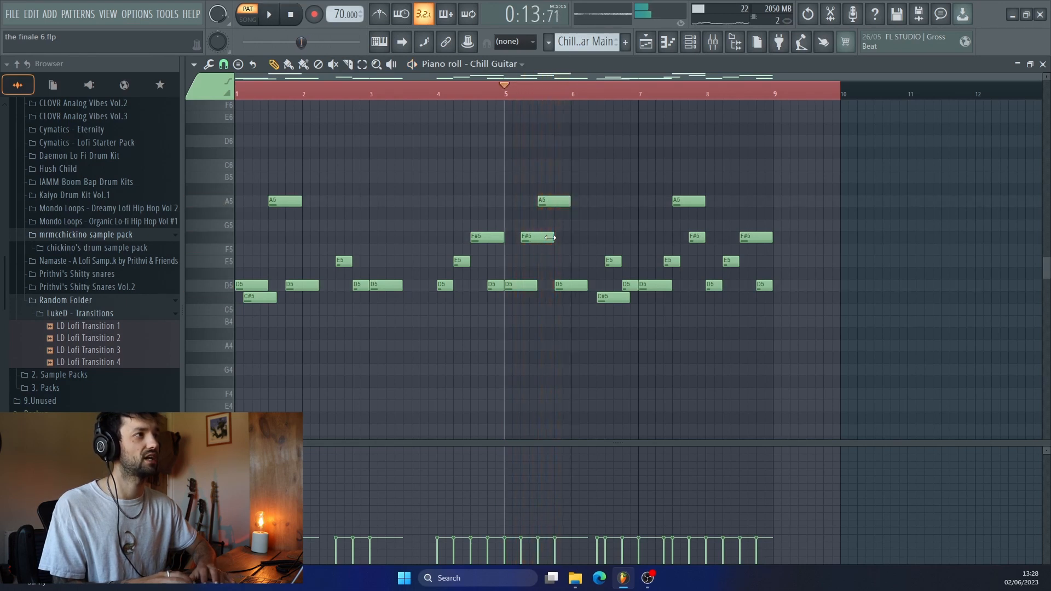
Play the closing phrase of the Chill Guitar melody from bar 7 and stop near bar 9
{"action": "left_click", "coordinate": [639, 91]}
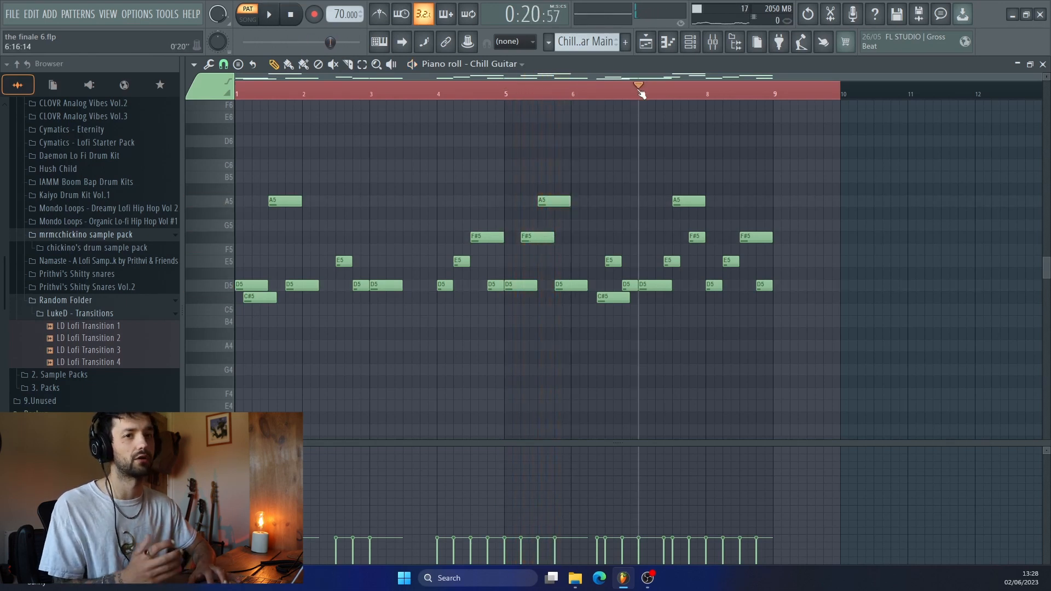
{"action": "key", "text": "space"}
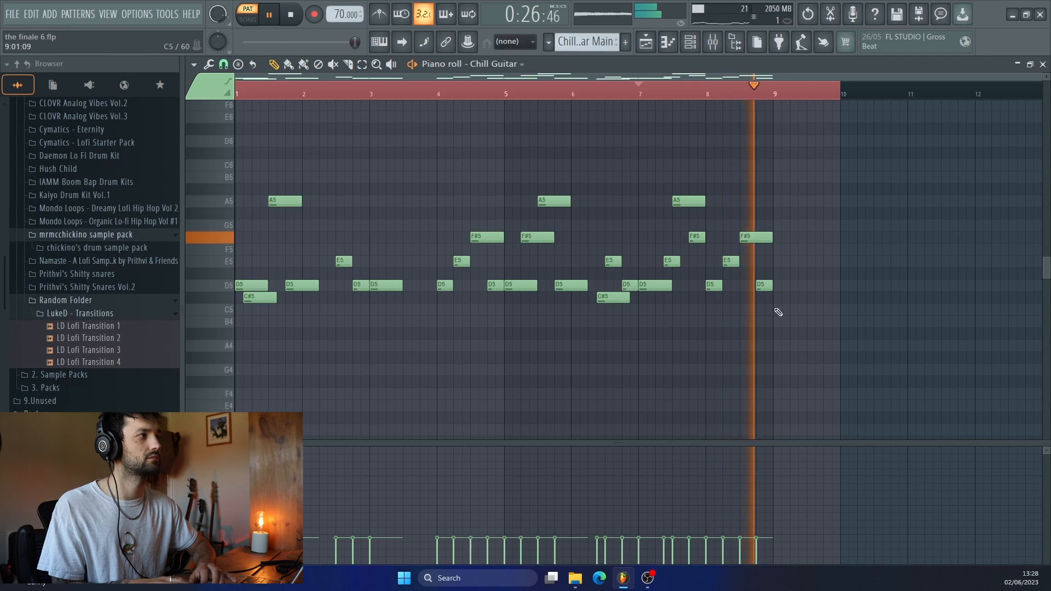
{"action": "key", "text": "space"}
Return to the playlist and play the arrangement in song mode from bar 21, stopping just after bar 25
{"action": "left_click", "coordinate": [646, 41]}
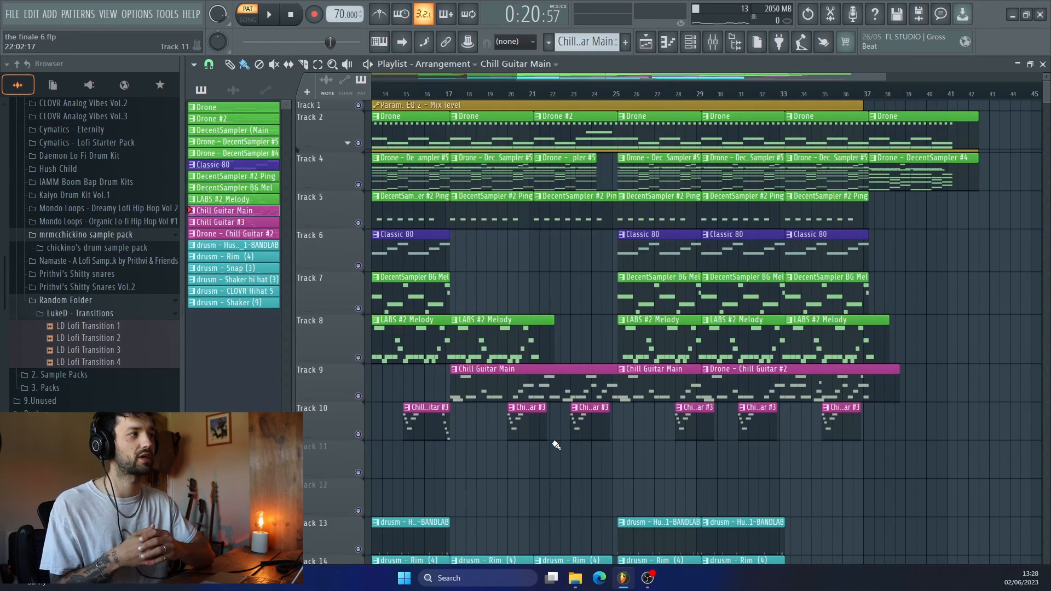
{"action": "left_click", "coordinate": [519, 94]}
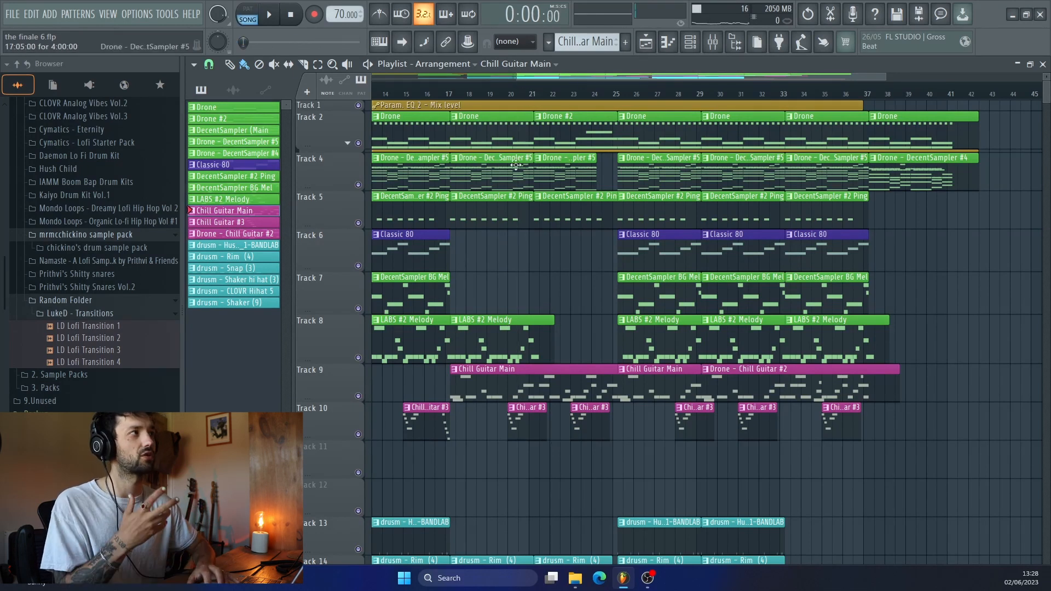
{"action": "left_click", "coordinate": [531, 90]}
{"action": "key", "text": "space"}
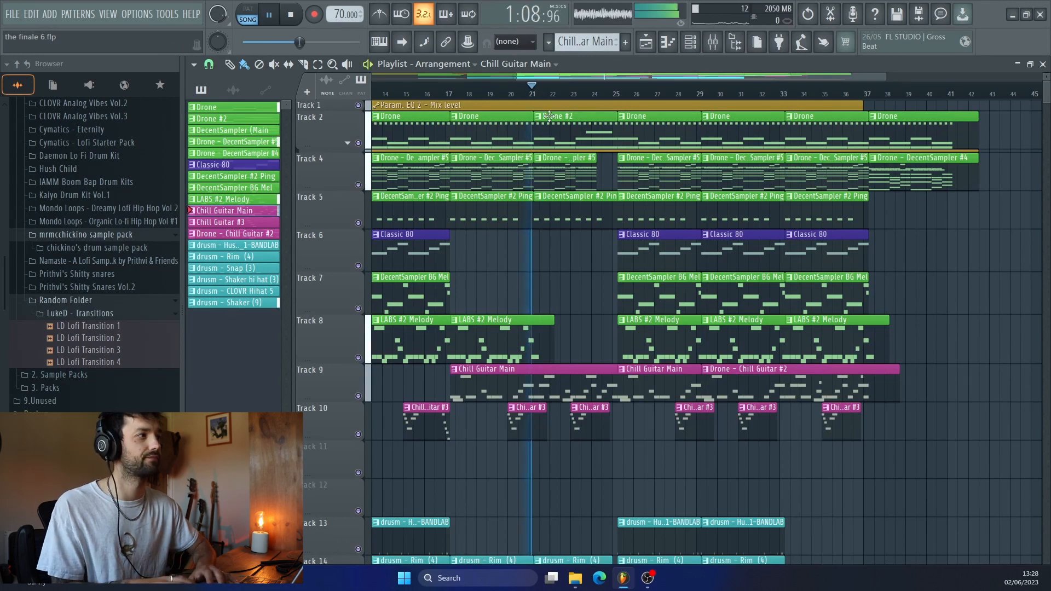
{"action": "scroll", "coordinate": [563, 306], "scroll_direction": "up", "scroll_amount": 4}
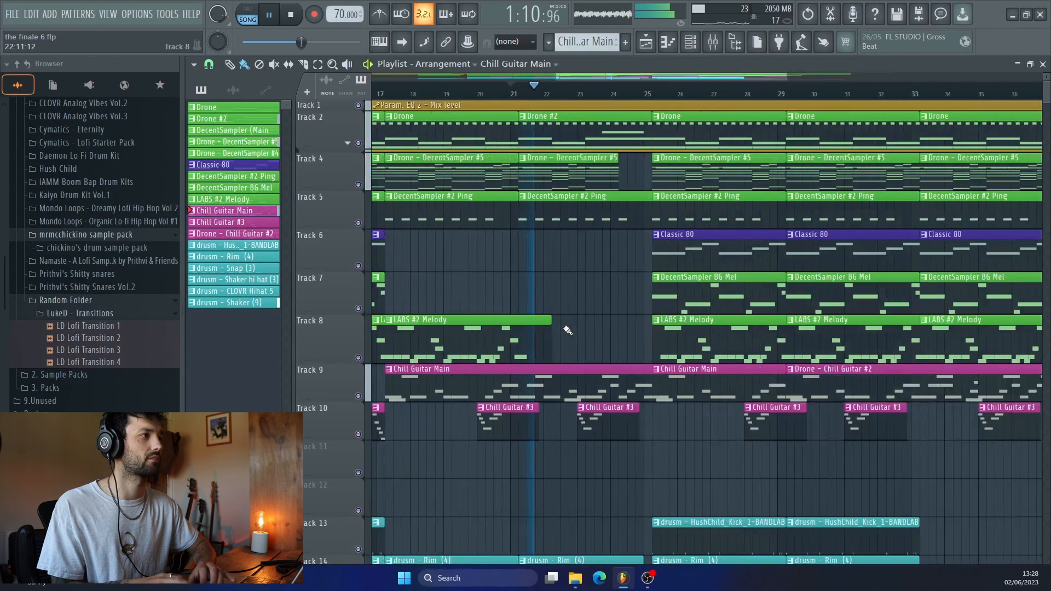
{"action": "scroll", "coordinate": [567, 330], "scroll_direction": "left", "scroll_amount": 2}
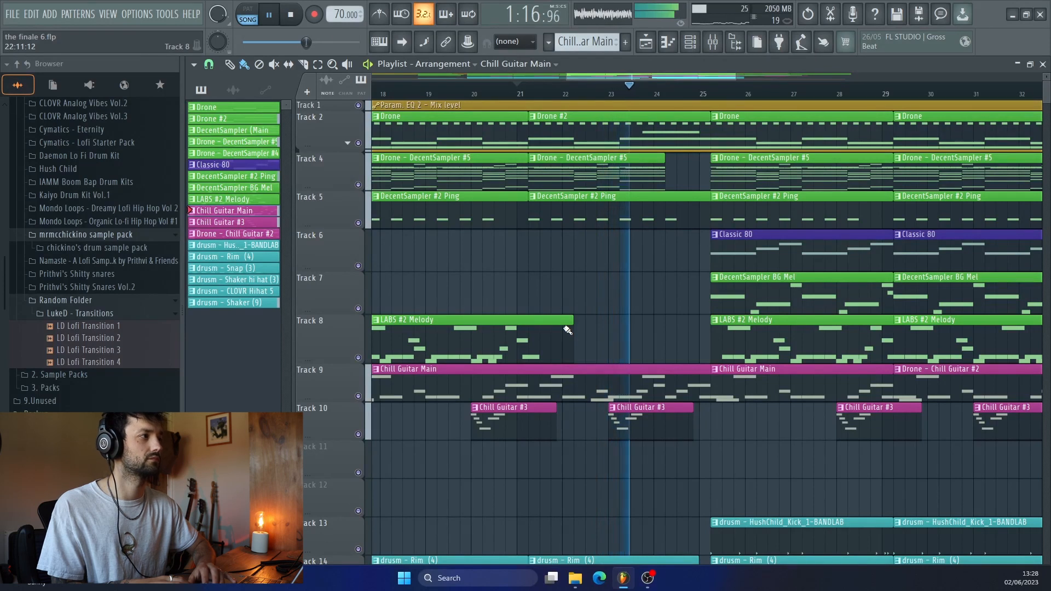
{"action": "scroll", "coordinate": [645, 387], "scroll_direction": "down", "scroll_amount": 1}
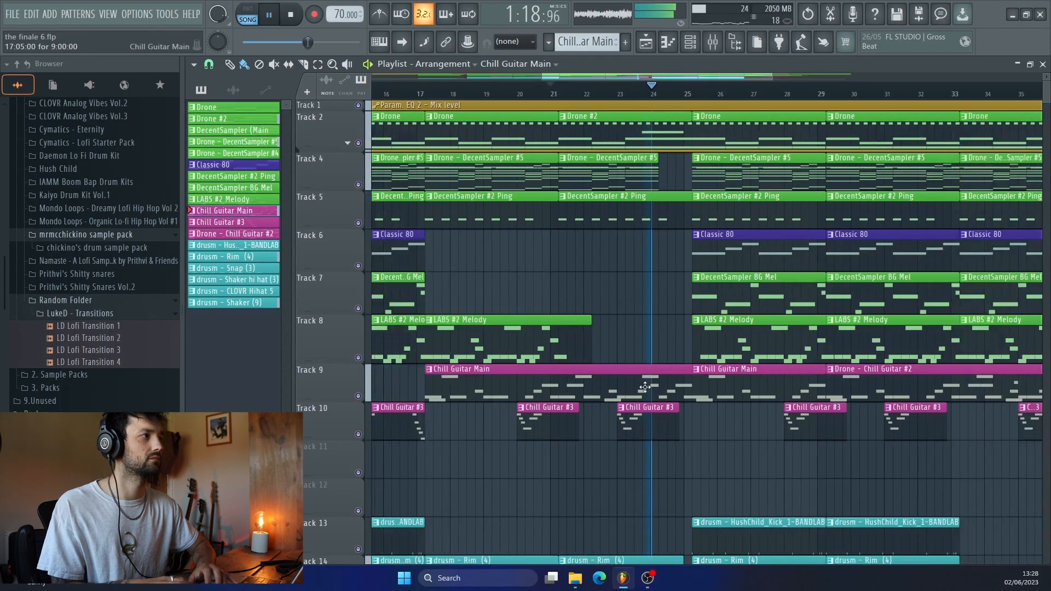
{"action": "scroll", "coordinate": [645, 387], "scroll_direction": "down", "scroll_amount": 1}
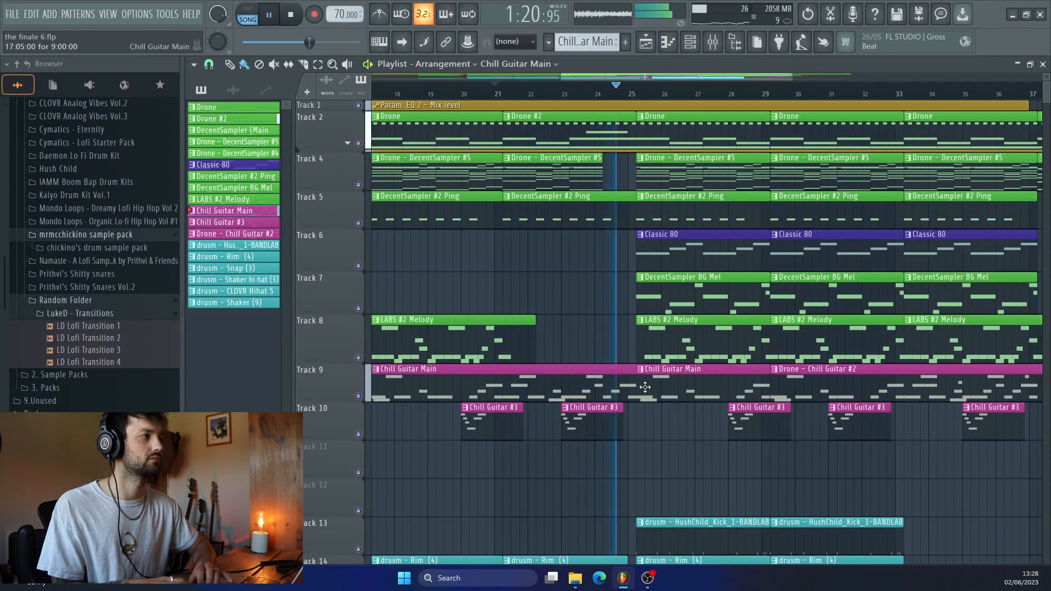
{"action": "scroll", "coordinate": [644, 387], "scroll_direction": "down", "scroll_amount": 1}
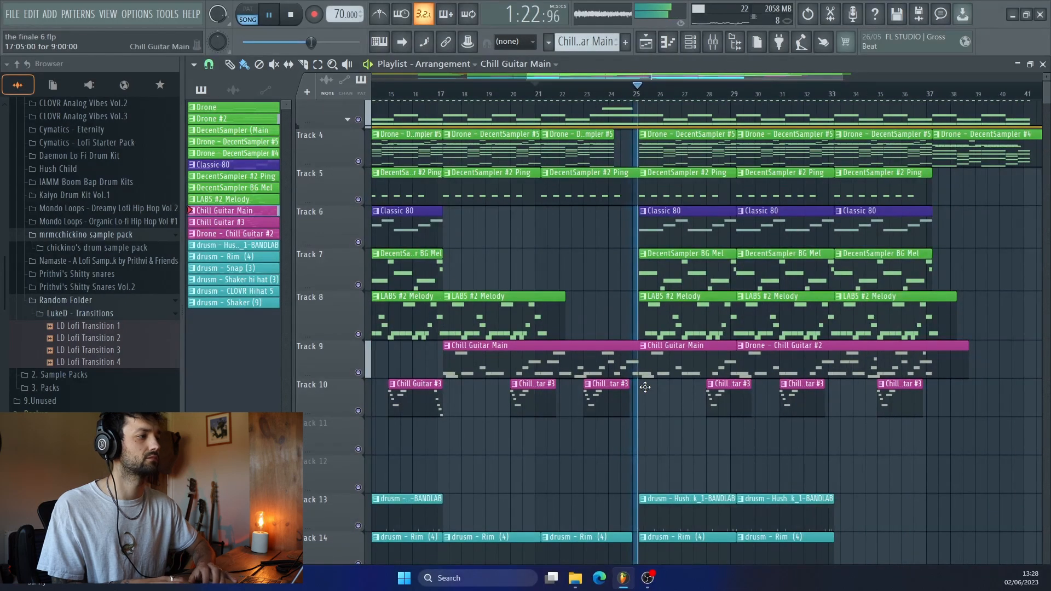
{"action": "key", "text": "space"}
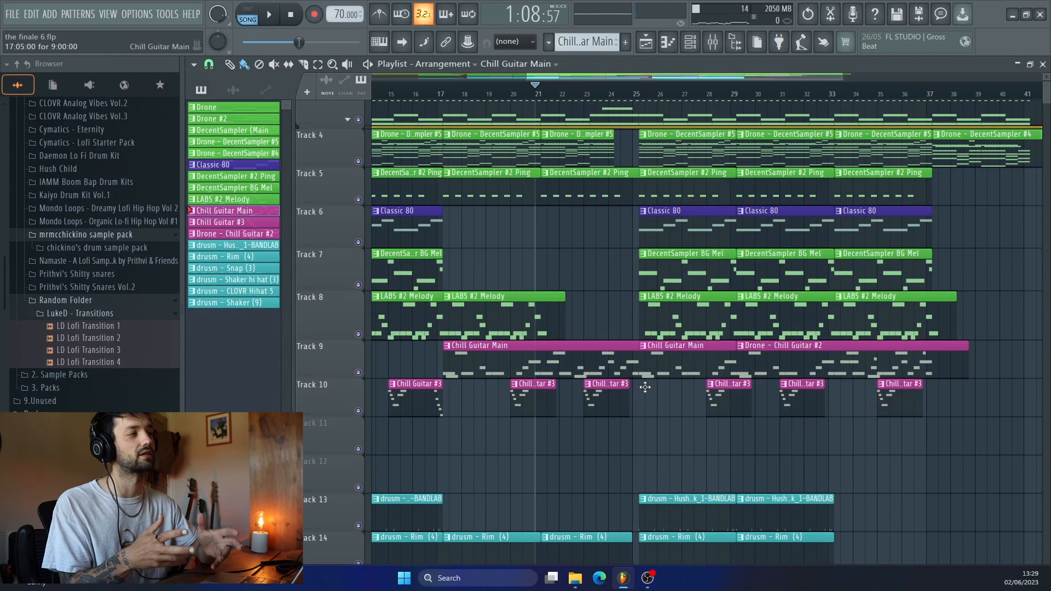
Play the outro from just before bar 37 and stop after bar 41
{"action": "scroll", "coordinate": [540, 368], "scroll_direction": "right", "scroll_amount": 2}
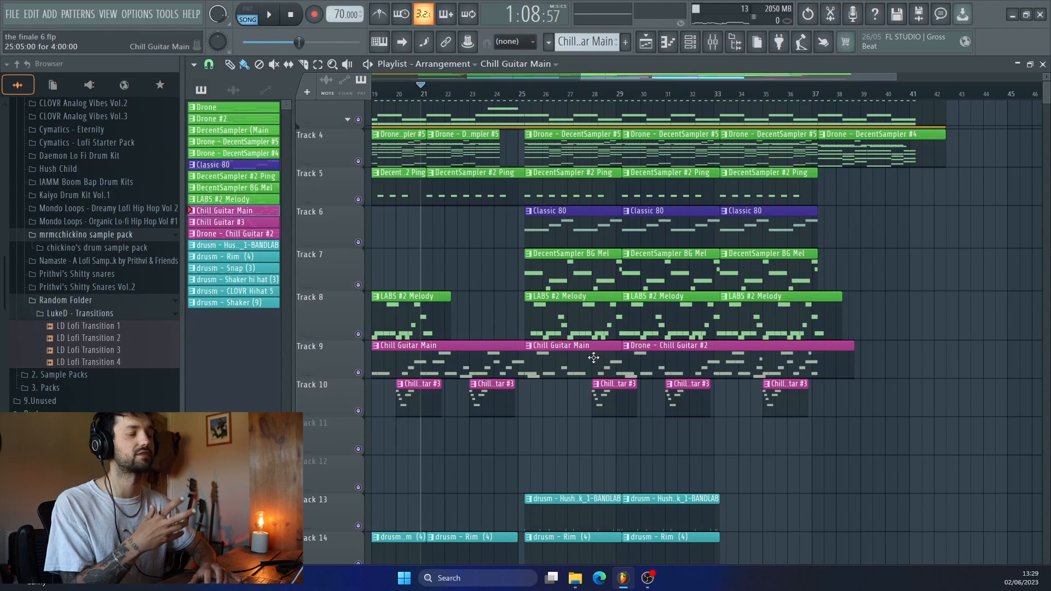
{"action": "left_click", "coordinate": [812, 91]}
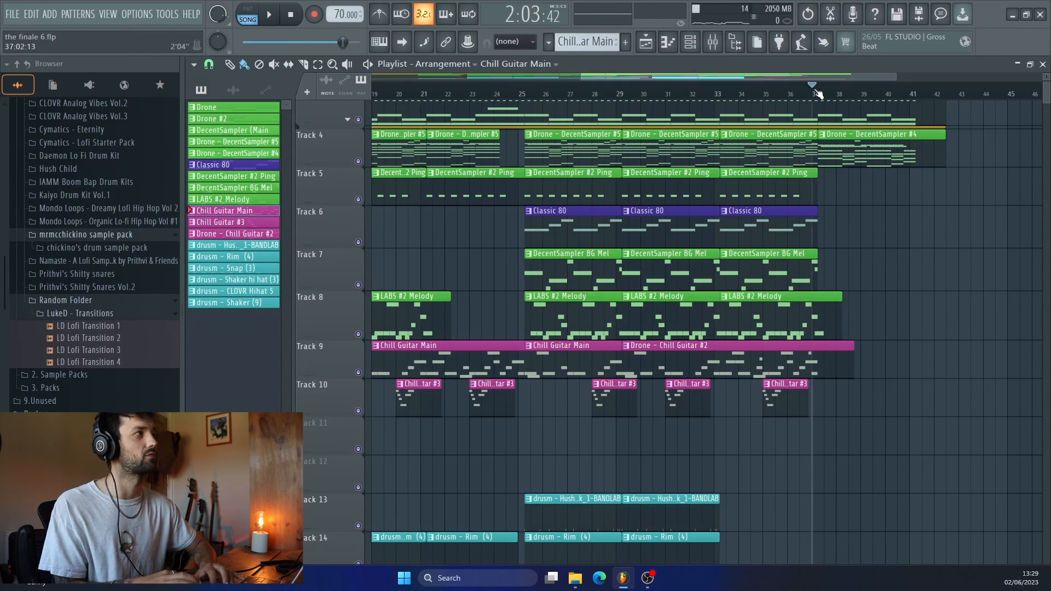
{"action": "scroll", "coordinate": [834, 230], "scroll_direction": "up", "scroll_amount": 1}
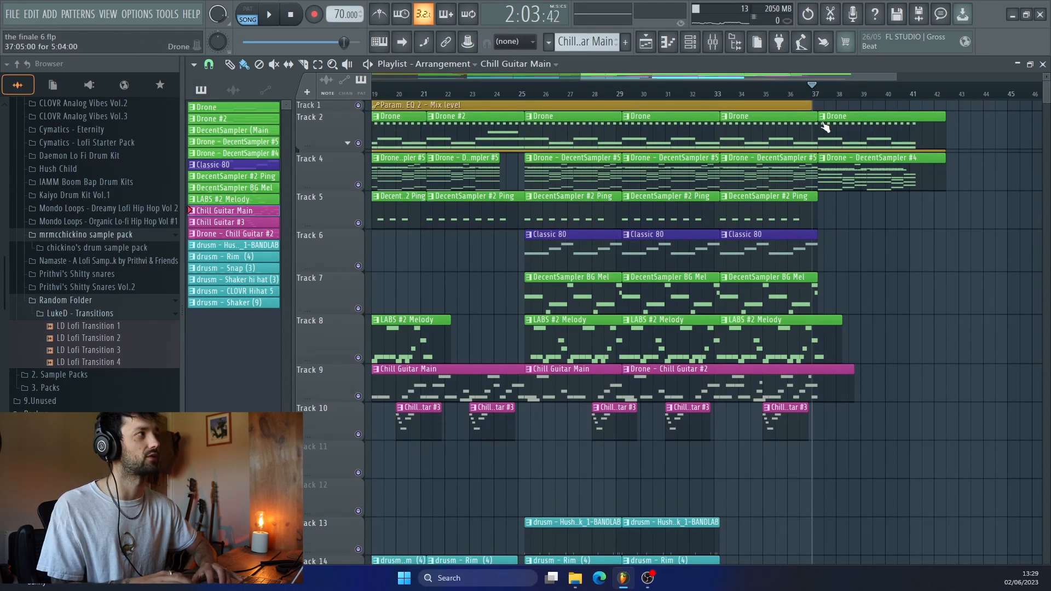
{"action": "left_click", "coordinate": [823, 94]}
{"action": "left_click", "coordinate": [815, 93]}
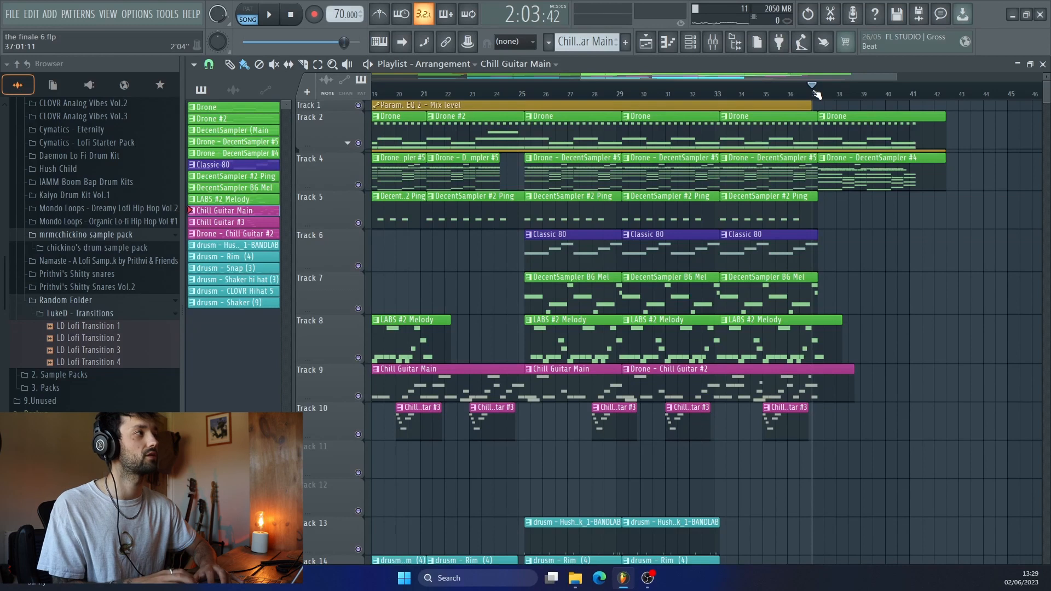
{"action": "key", "text": "space"}
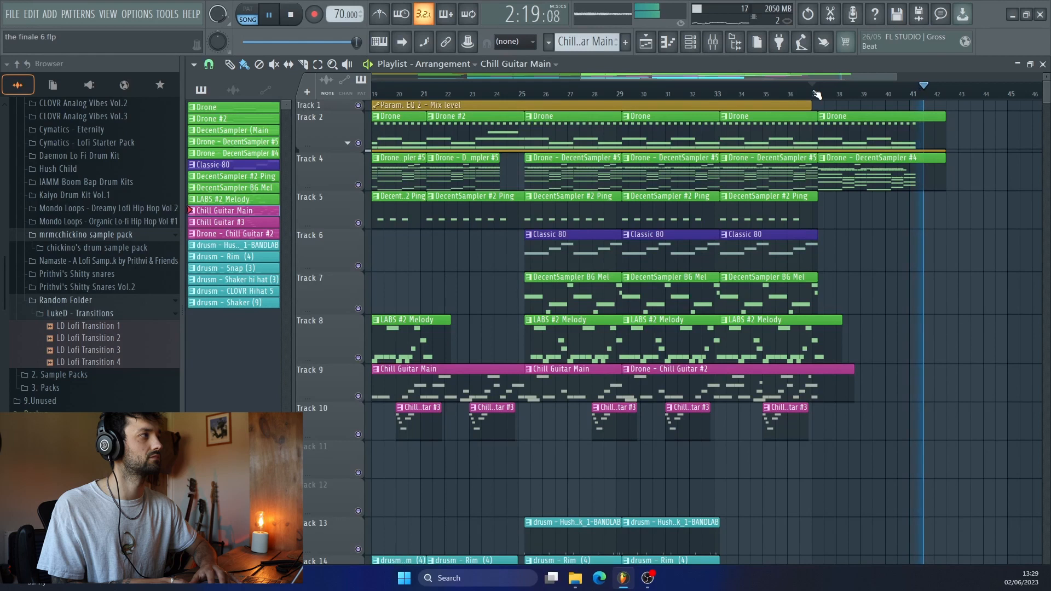
{"action": "key", "text": "space"}
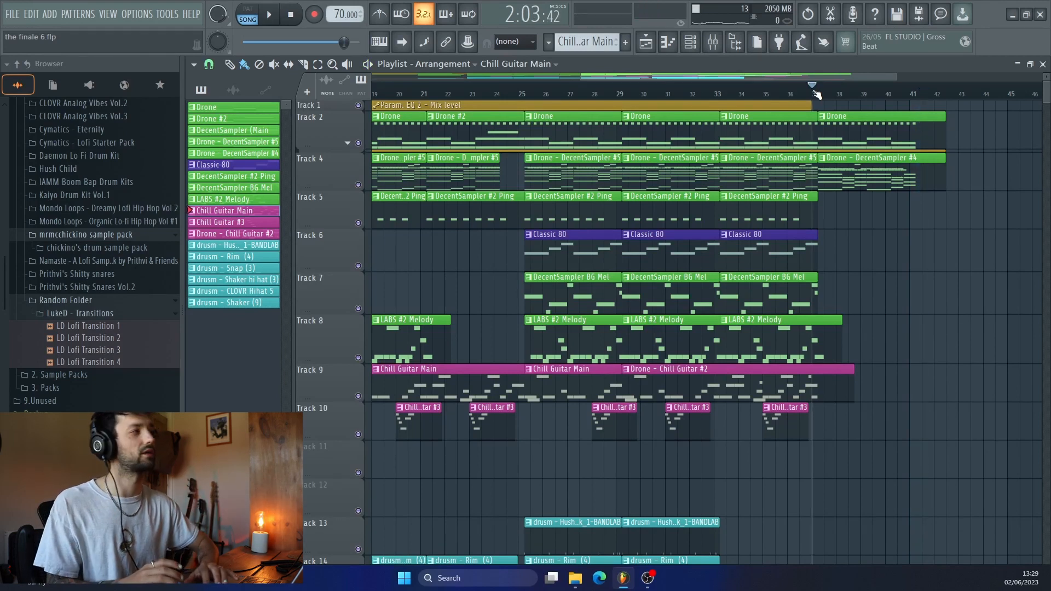
Examine the mysterious forest ambience clips on Track 20 and the Birdsong clips on Track 21, including their fades
{"action": "scroll", "coordinate": [784, 241], "scroll_direction": "down", "scroll_amount": 5}
{"action": "scroll", "coordinate": [785, 240], "scroll_direction": "left", "scroll_amount": 5}
{"action": "scroll", "coordinate": [784, 241], "scroll_direction": "up", "scroll_amount": 1}
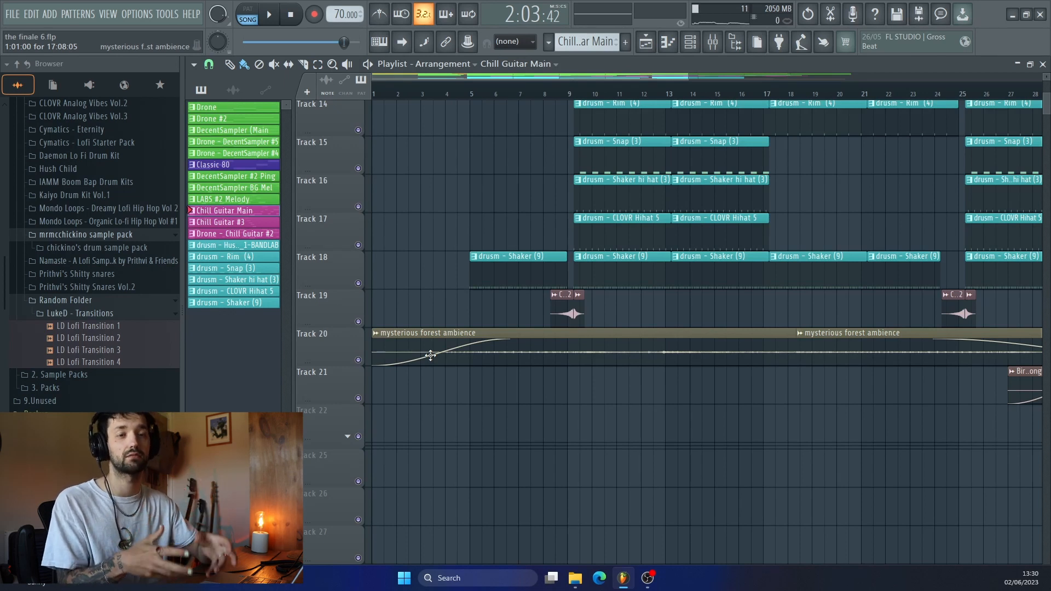
{"action": "scroll", "coordinate": [430, 355], "scroll_direction": "right", "scroll_amount": 6}
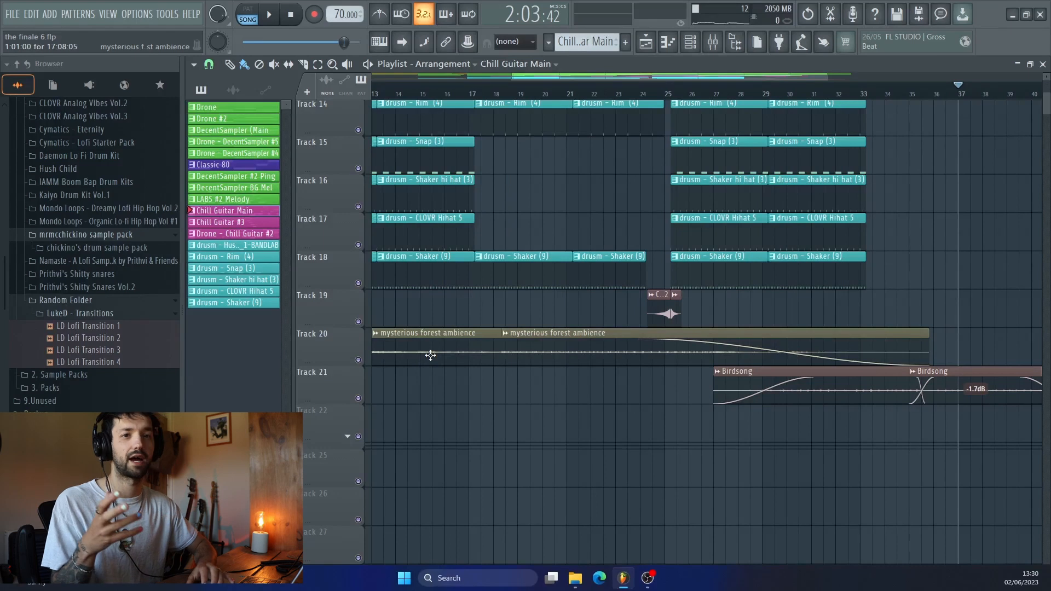
{"action": "scroll", "coordinate": [430, 355], "scroll_direction": "right", "scroll_amount": 2}
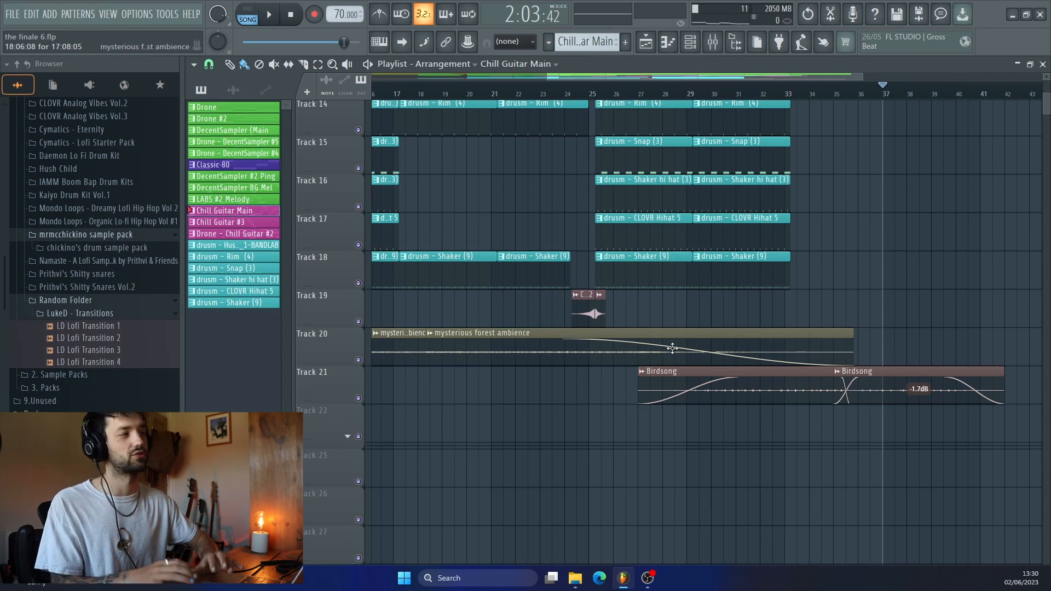
{"action": "scroll", "coordinate": [683, 390], "scroll_direction": "down", "scroll_amount": 2}
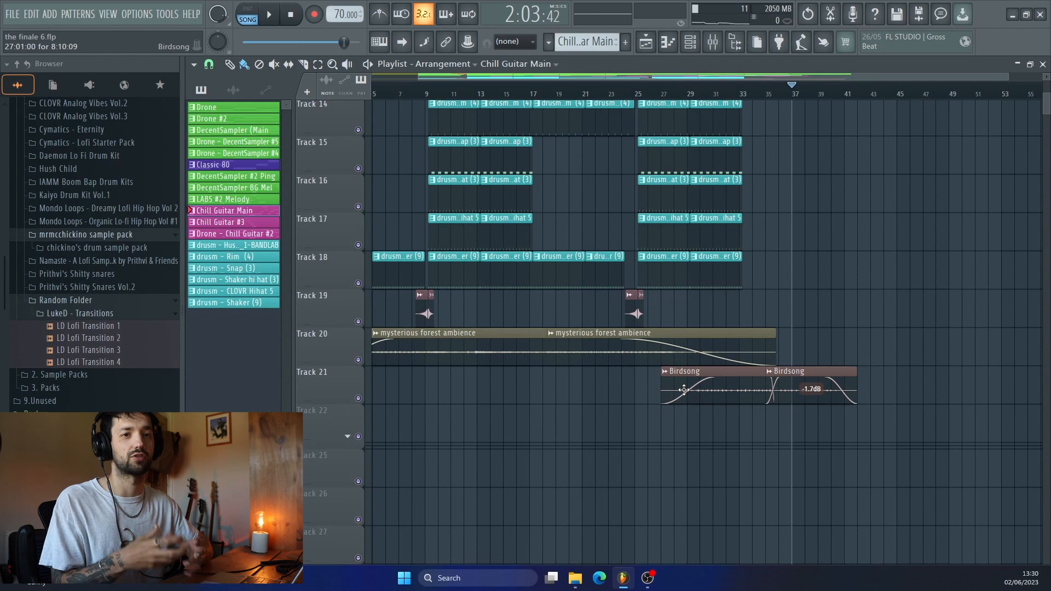